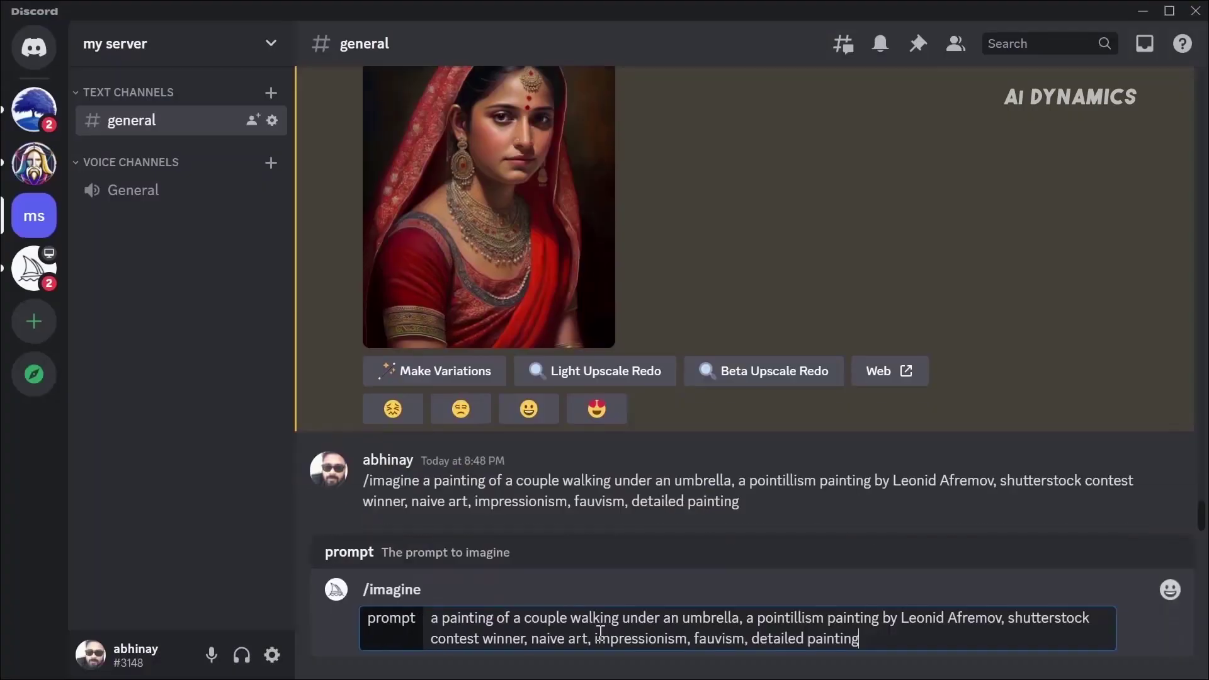
Show the sample photo of a couple walking a snowy riverbank near an arched bridge.
key("Return")
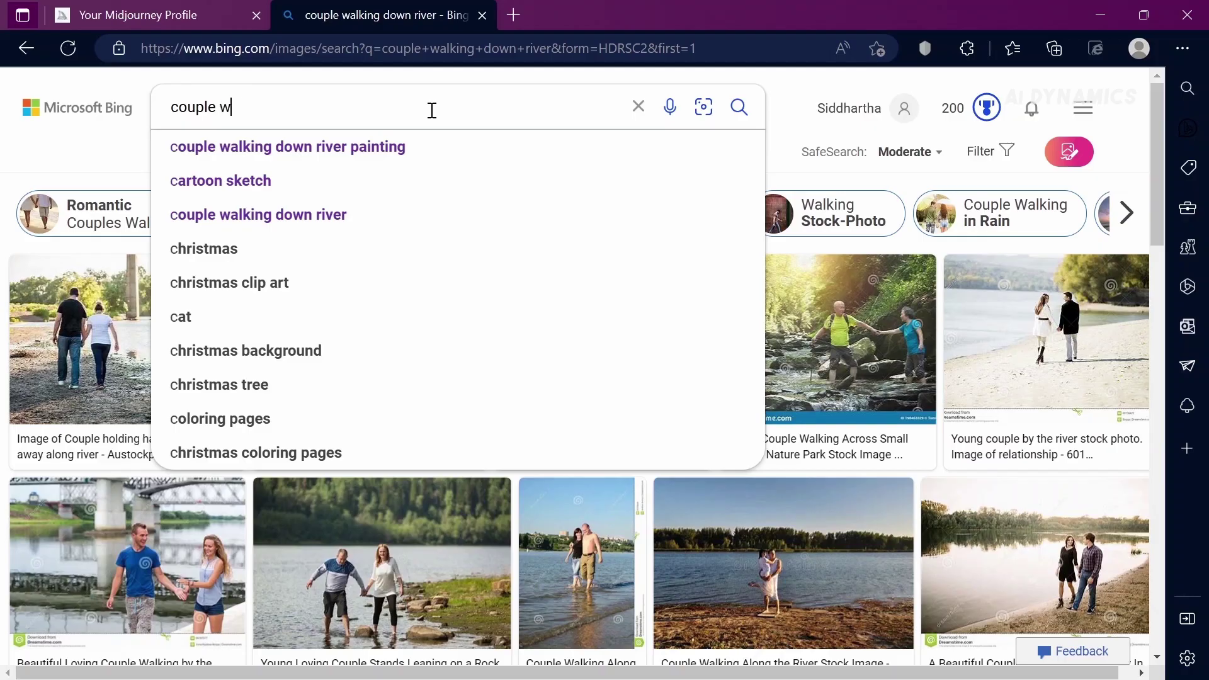
Find a 'couple walking down river painting' on Bing Images and save it as OIP.jfif.
type("al")
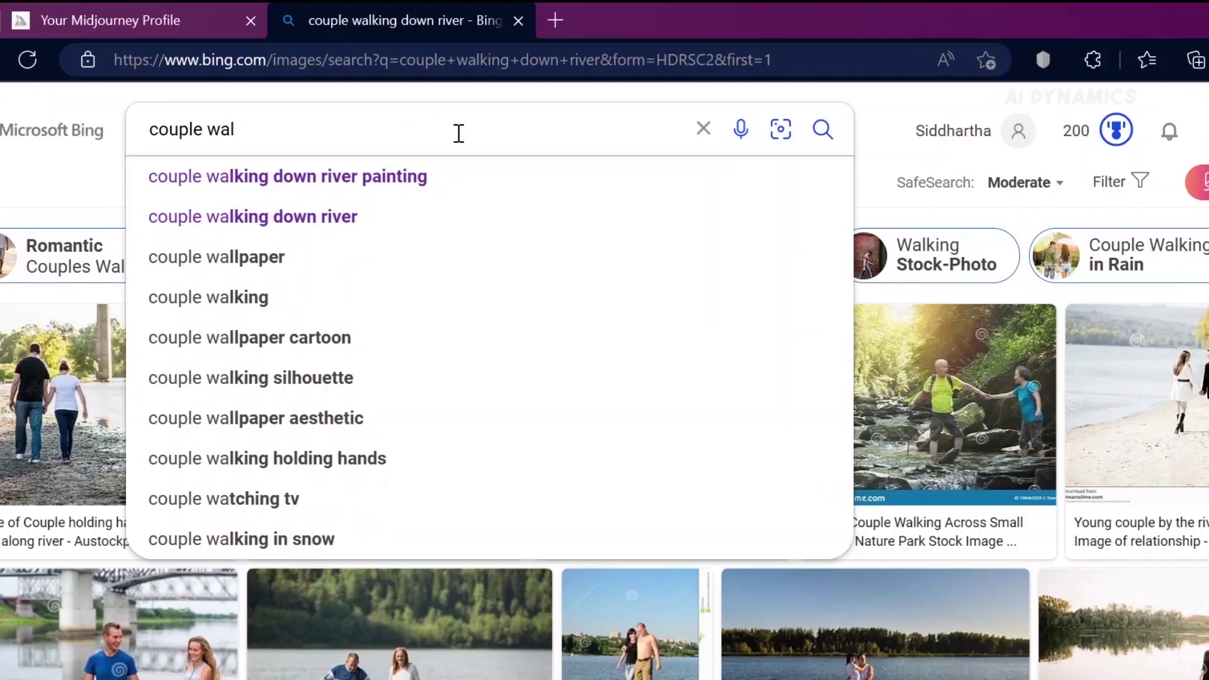
left_click(432, 186)
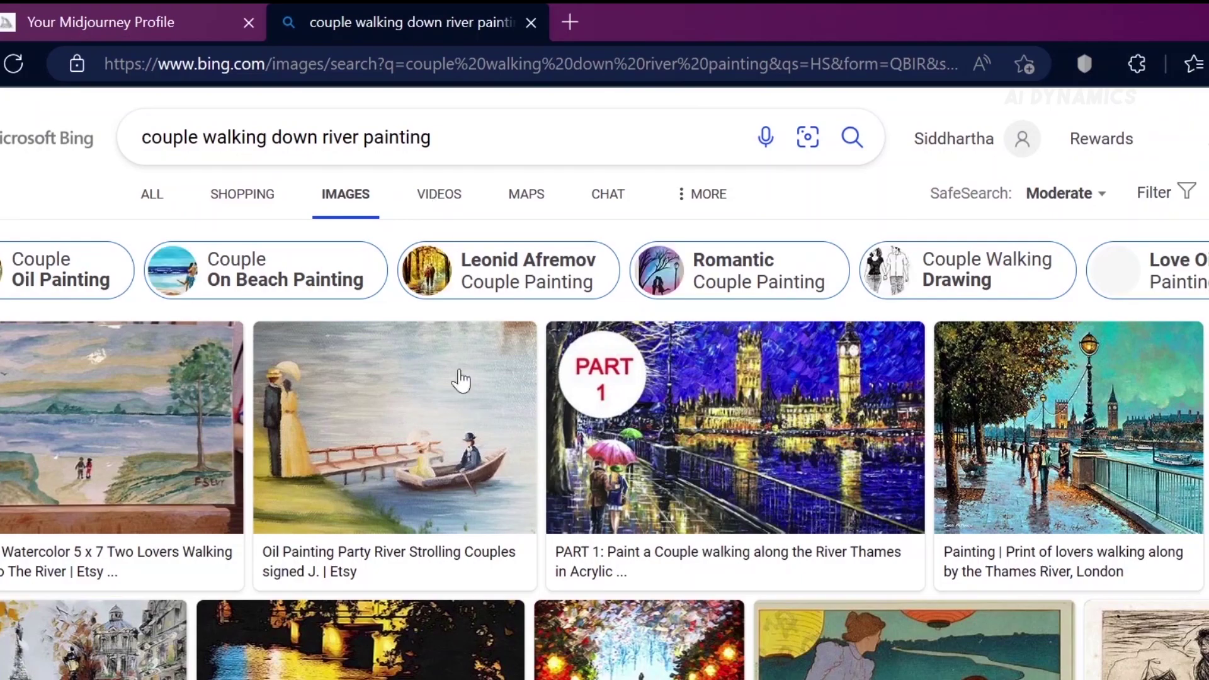
left_click(660, 401)
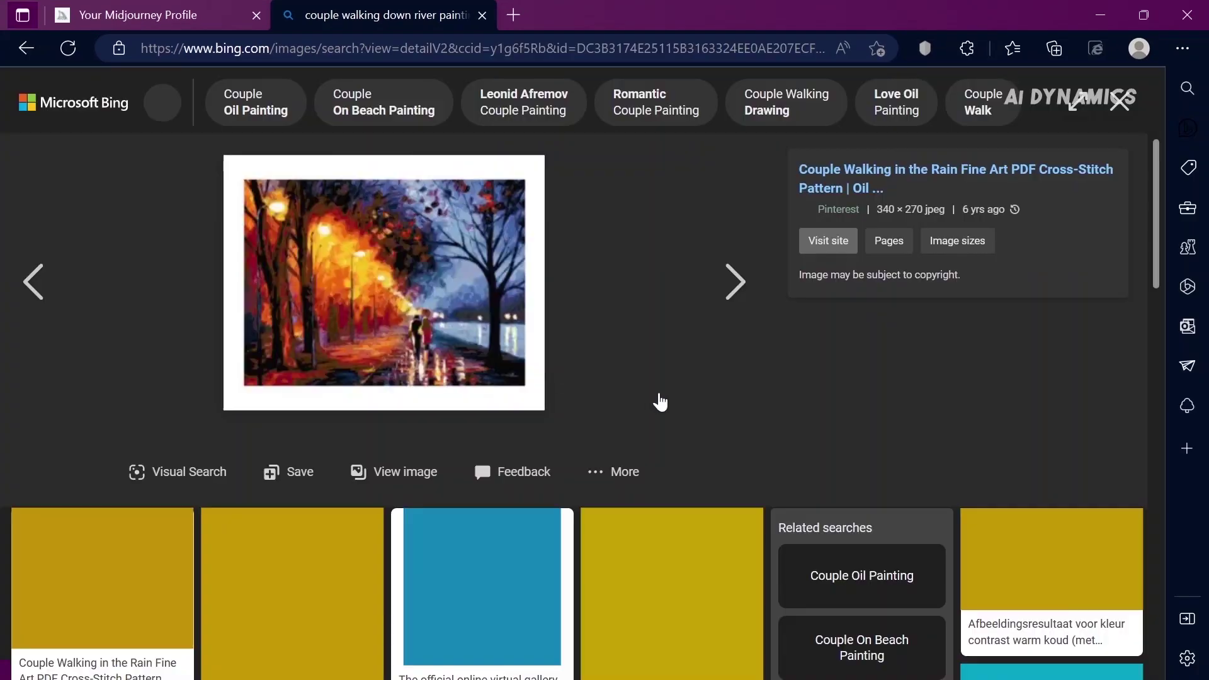
right_click(605, 295)
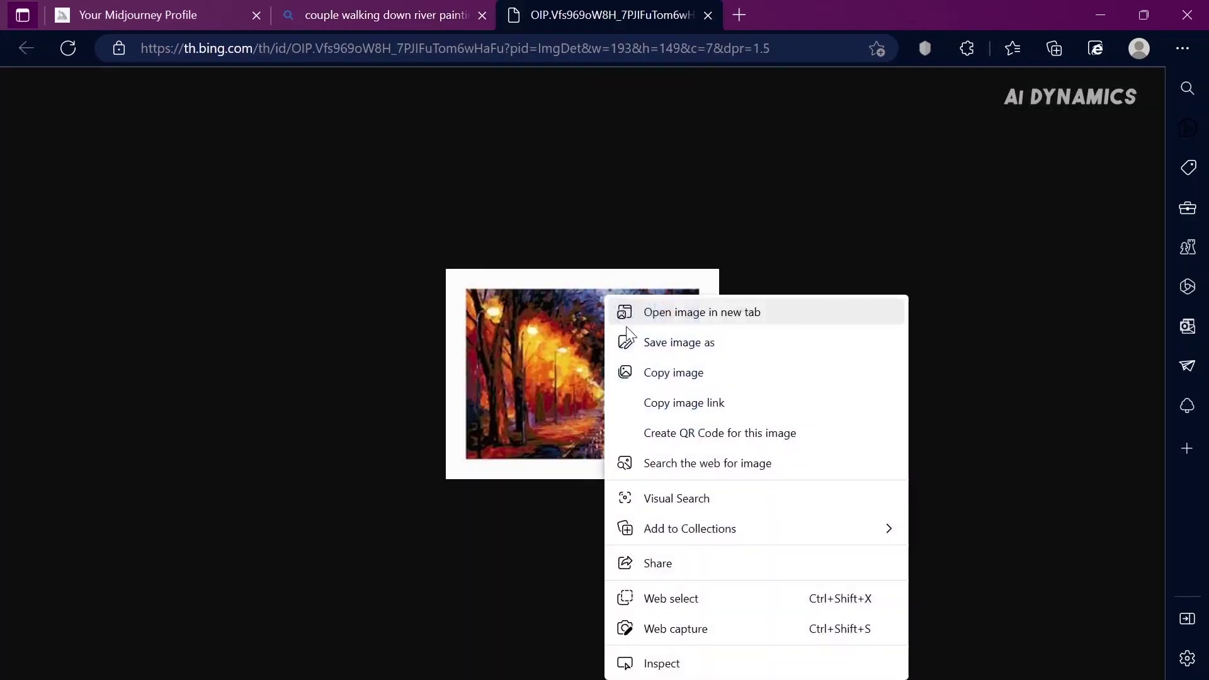
left_click(652, 348)
key("Return")
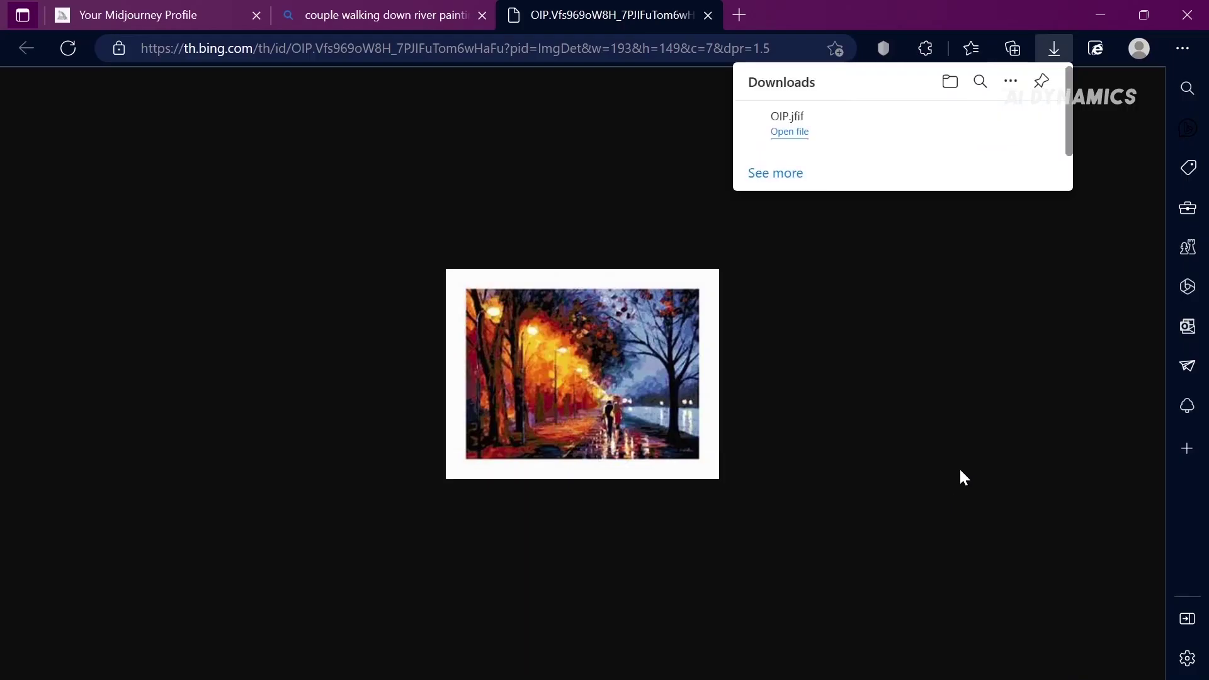
Search the web for 'image to prompt' in a new tab and open the Image to Prompt site.
key("ctrl+t")
type("image")
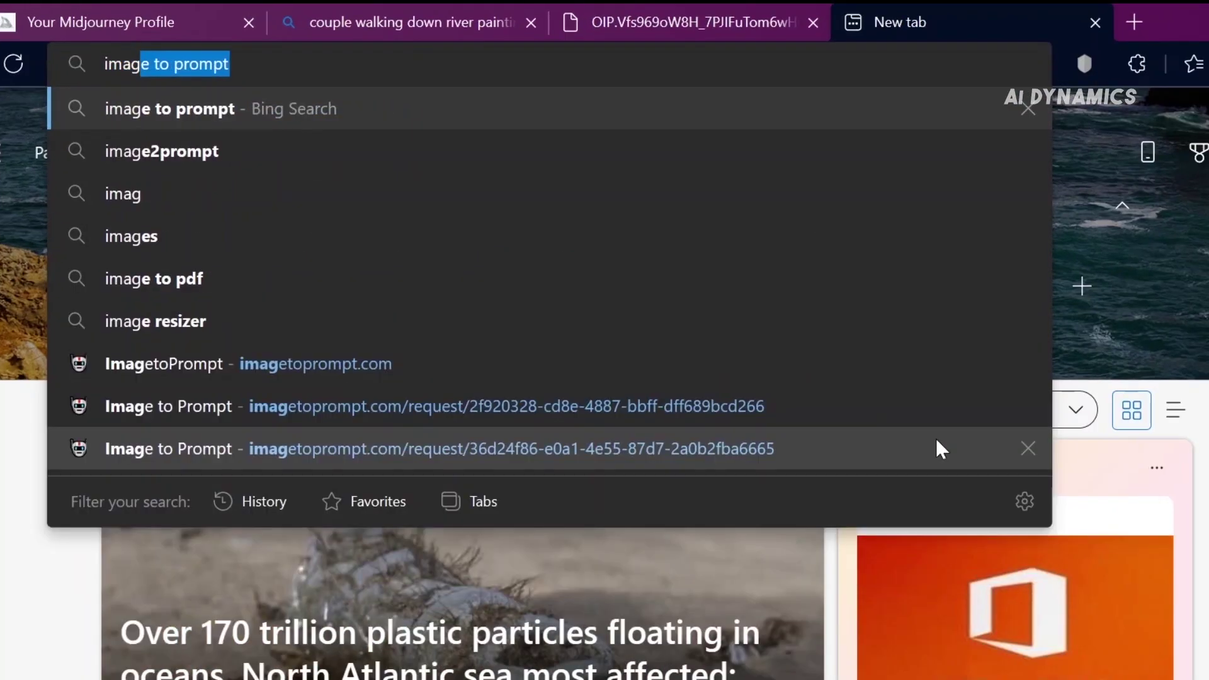
key("Return")
scroll(806, 349, "down", 4)
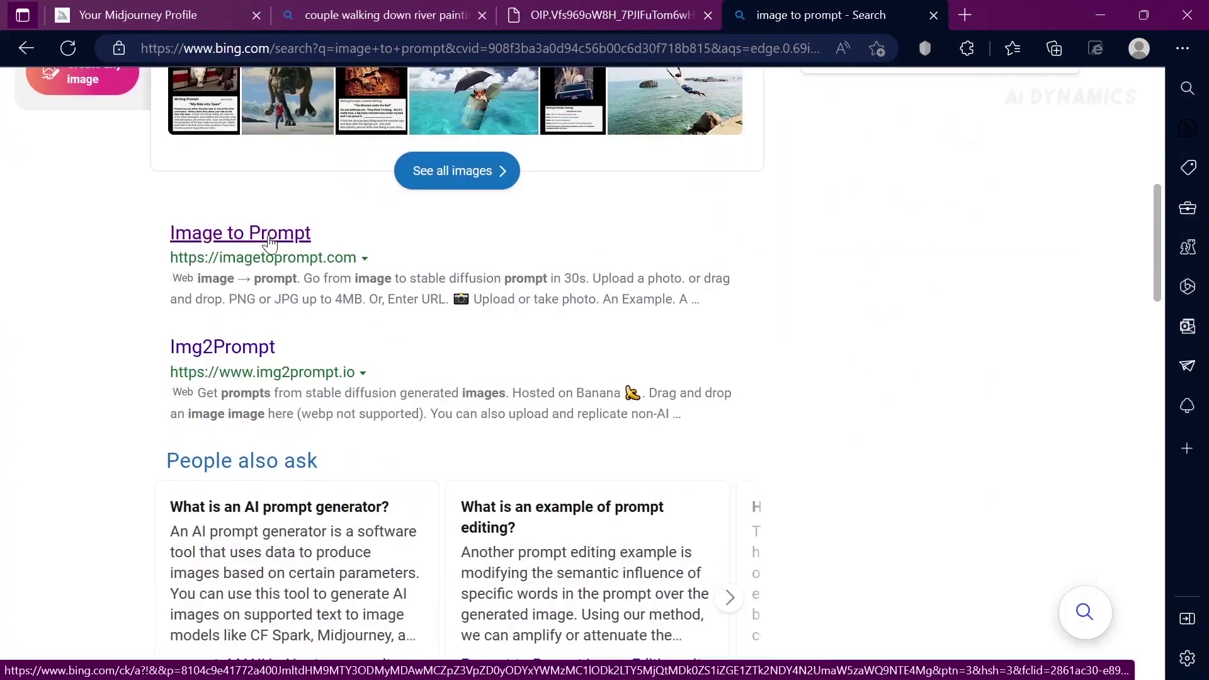
left_click(237, 233)
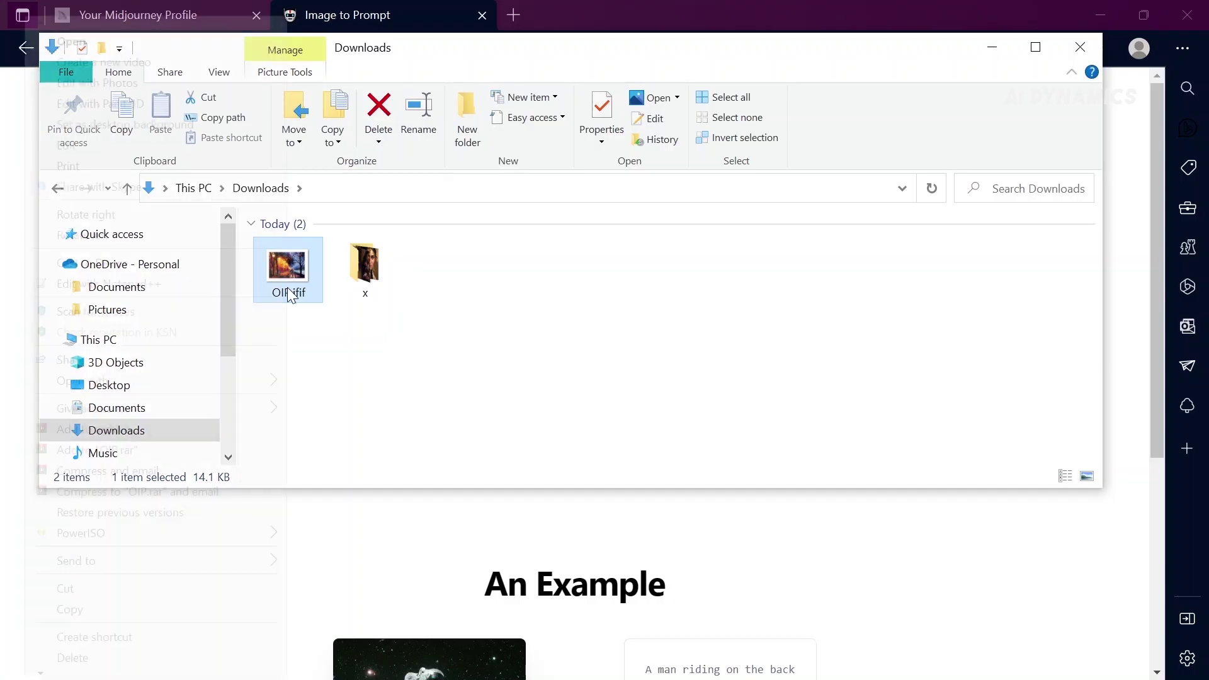
Check OIP.jfif's Properties to confirm it is a JFIF file.
right_click(290, 296)
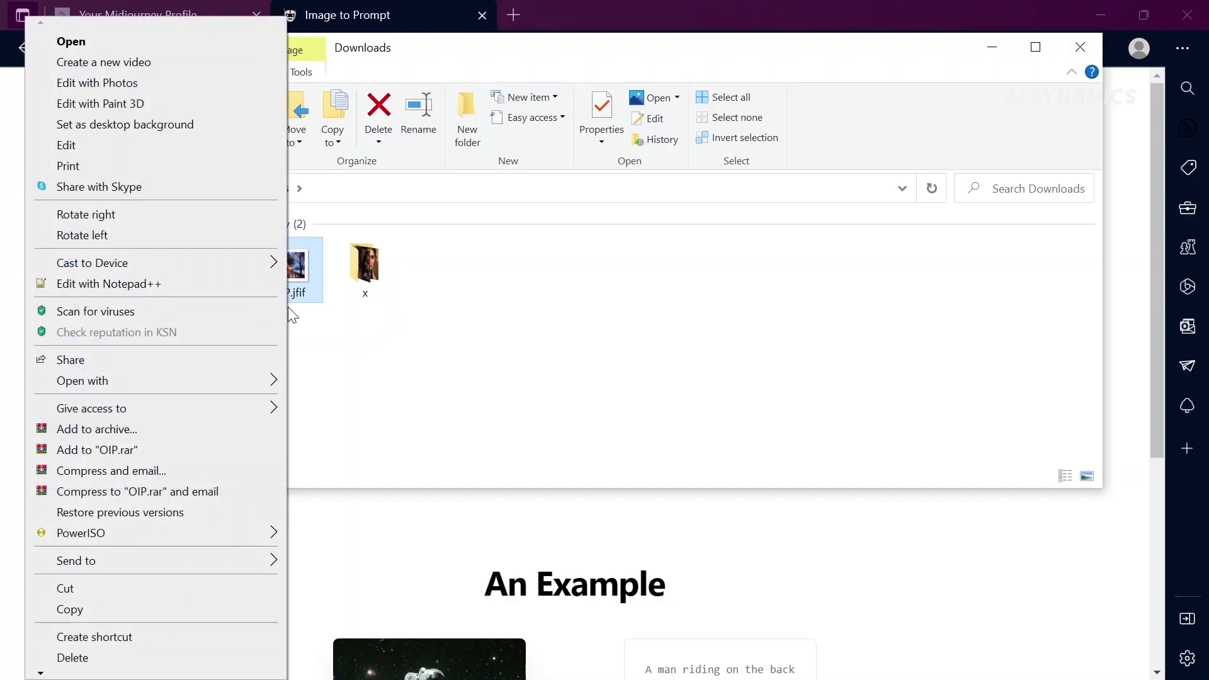
left_click(179, 641)
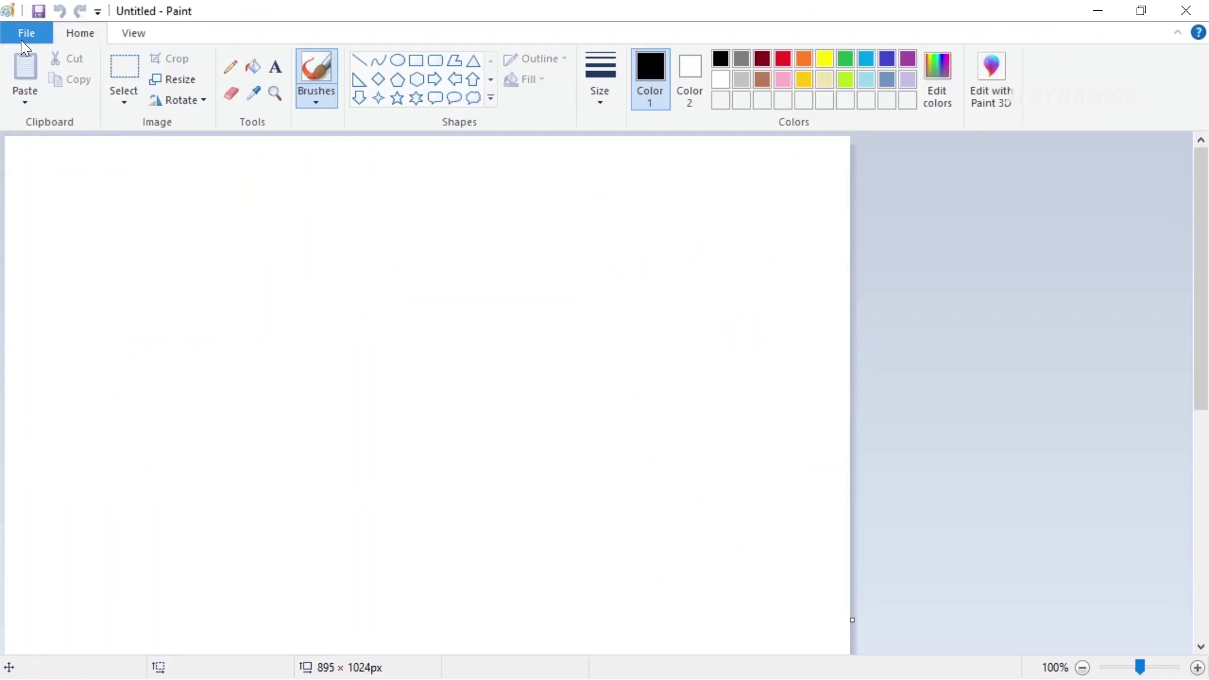
left_click(24, 36)
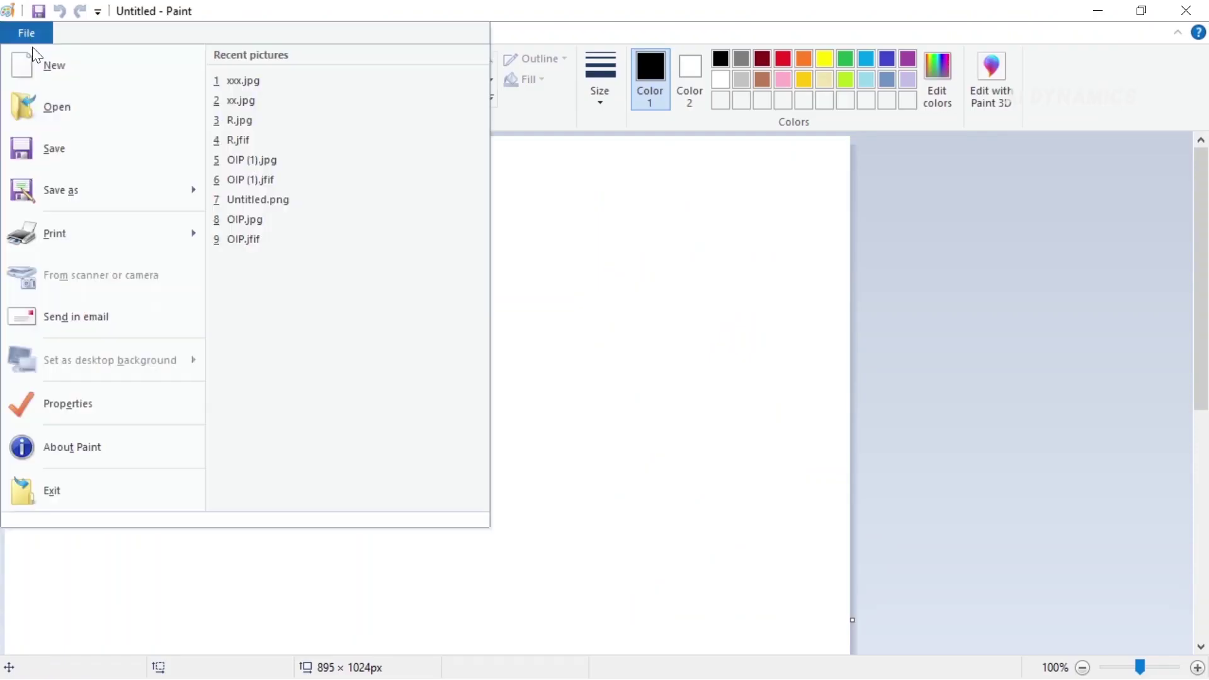
Open OIP.jfif in Paint and save it as the JPEG picture OIP.jpg in Downloads.
left_click(86, 123)
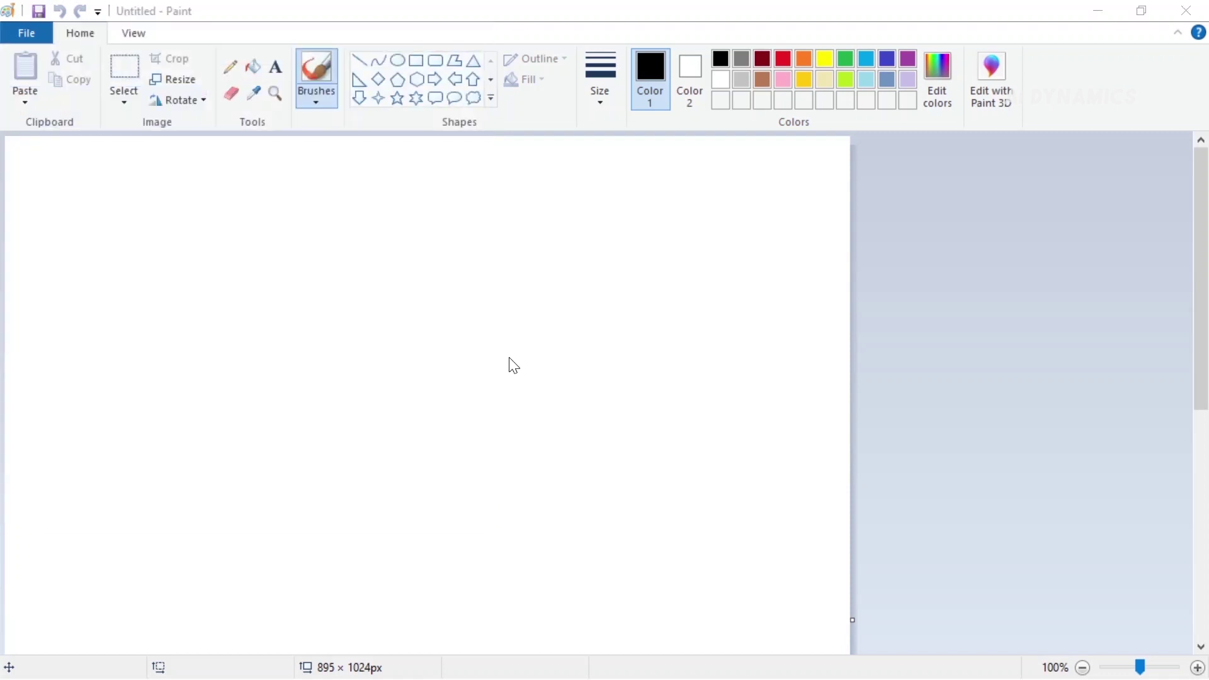
double_click(633, 289)
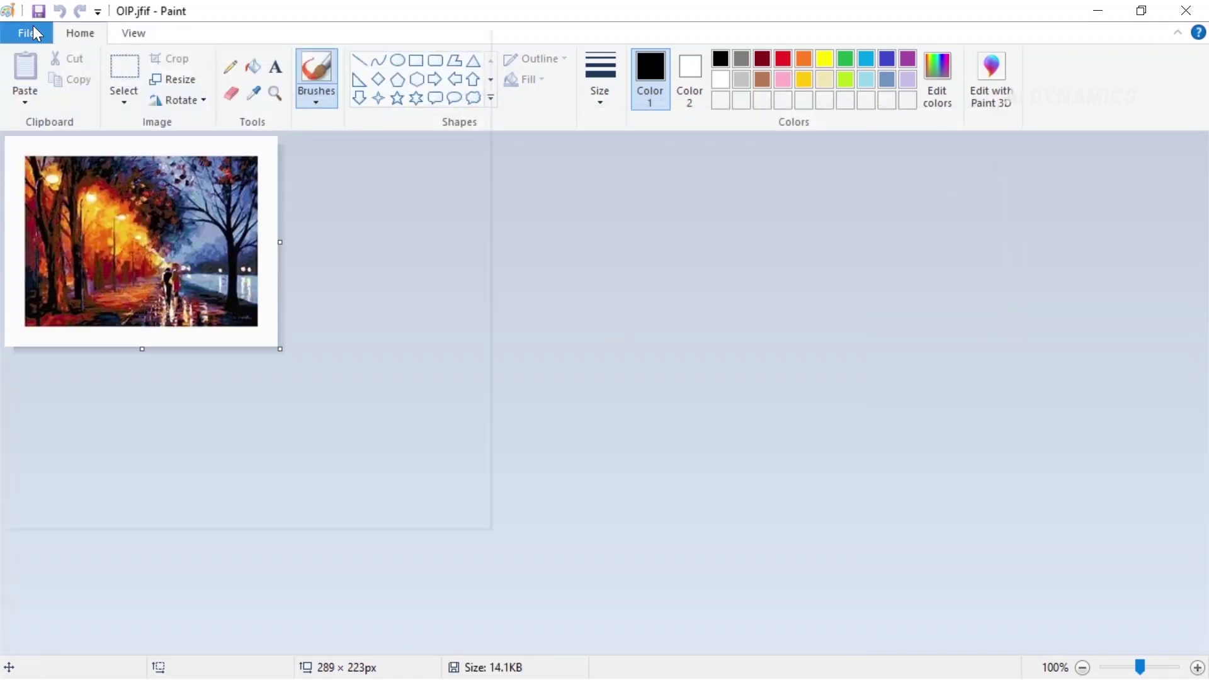
left_click(35, 34)
left_click(88, 191)
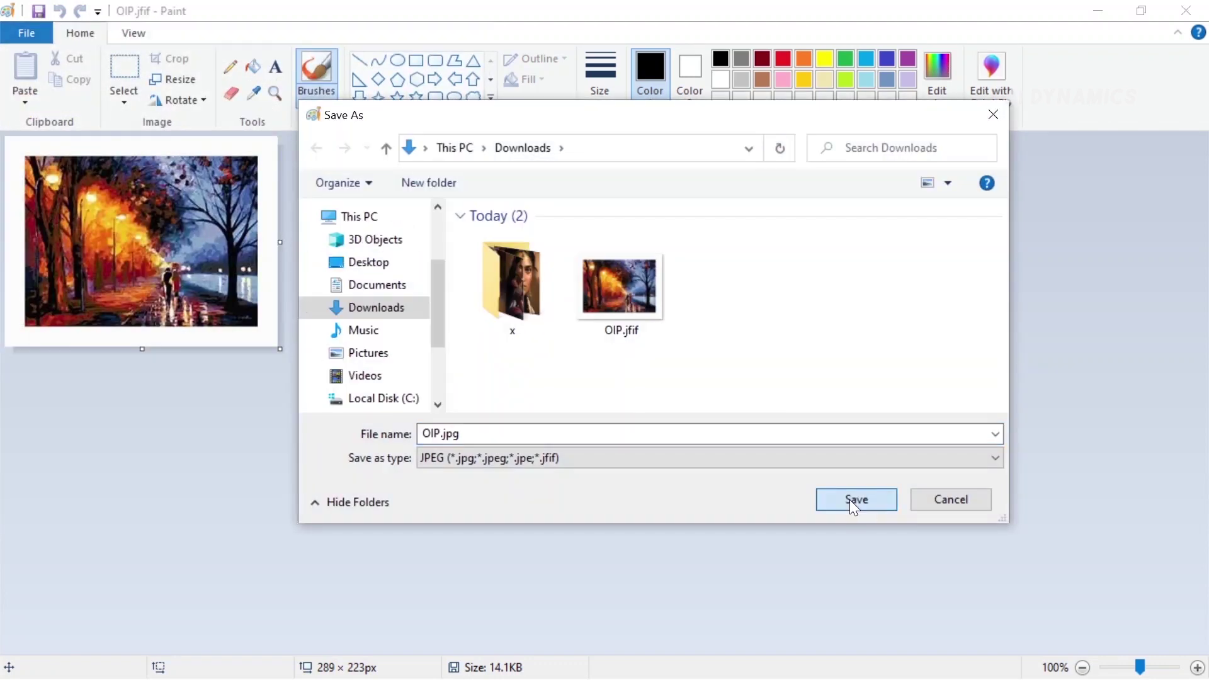
left_click(849, 500)
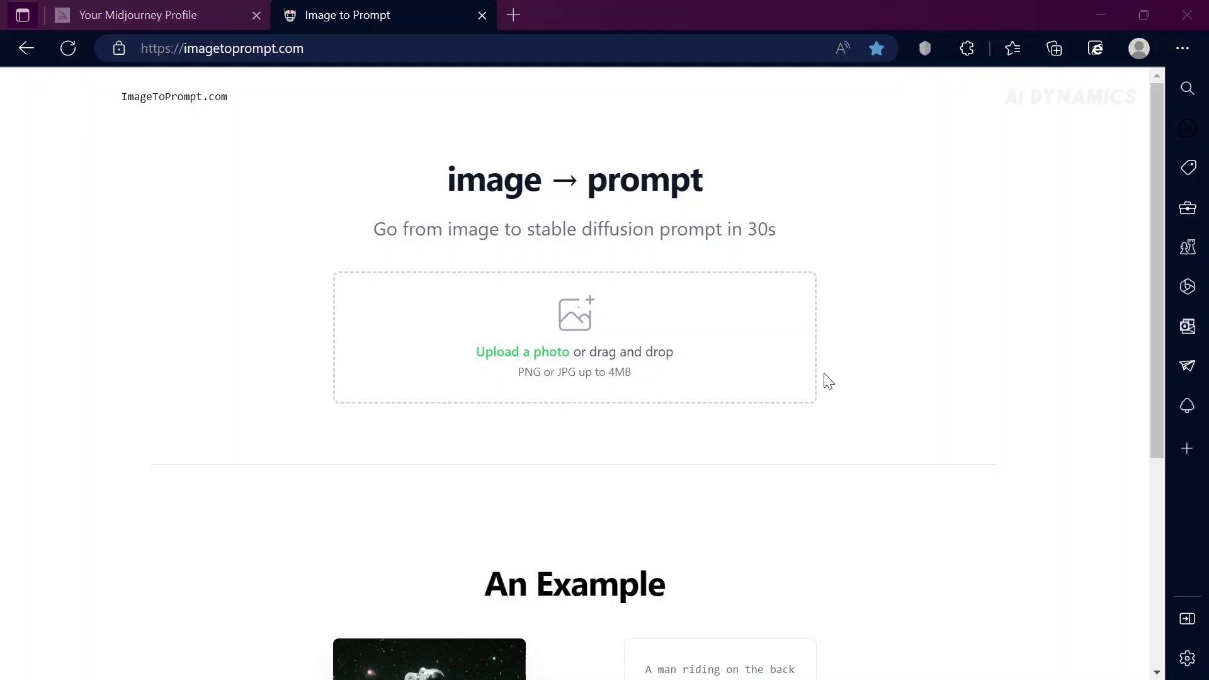
left_click(739, 383)
Upload OIP.jpg from Downloads and select the generated pointillism umbrella-couple prompt.
left_click(104, 319)
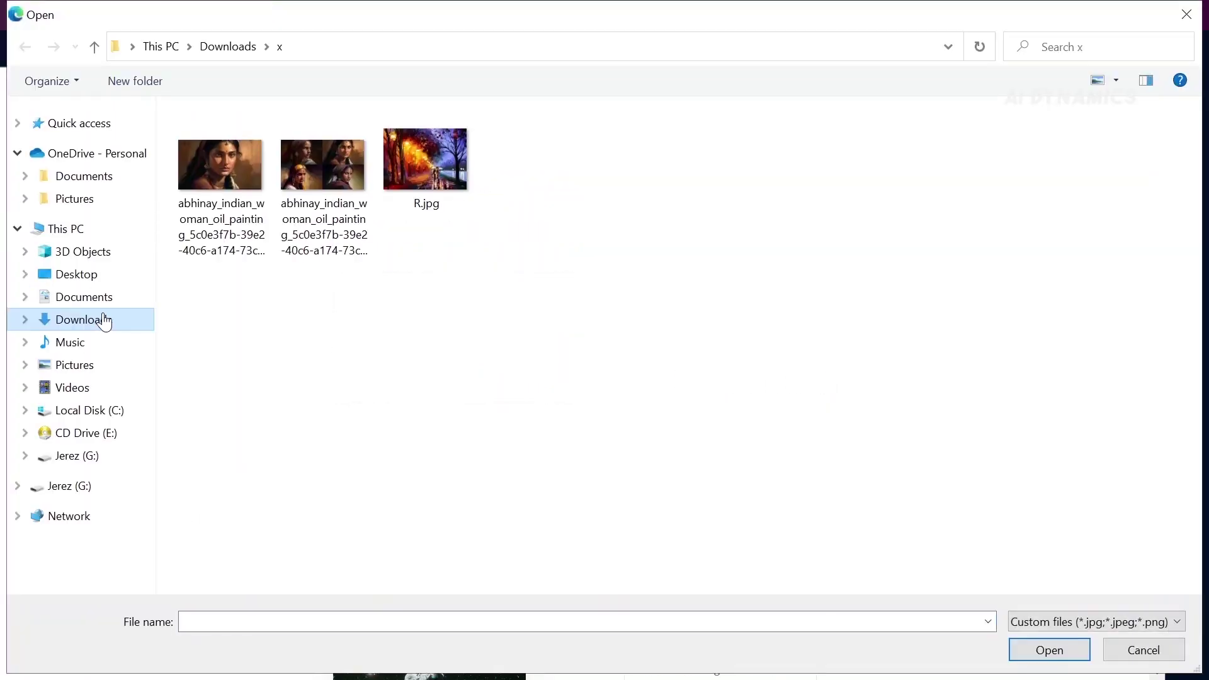
double_click(338, 187)
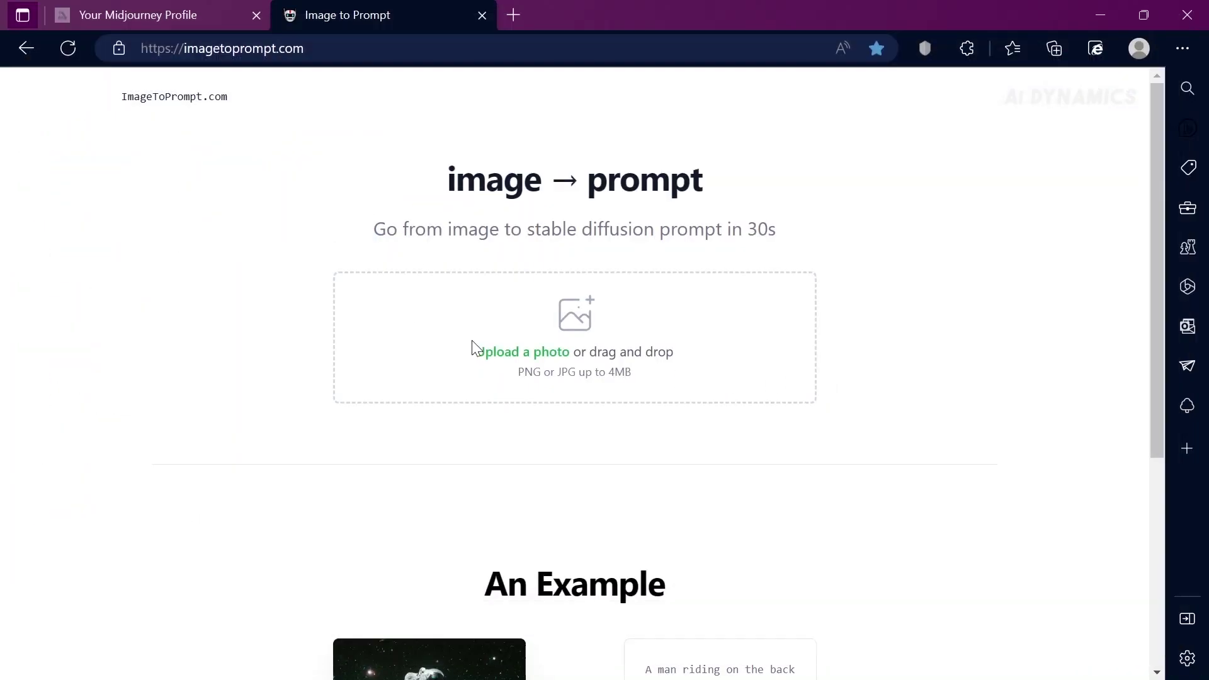
scroll(893, 379, "down", 2)
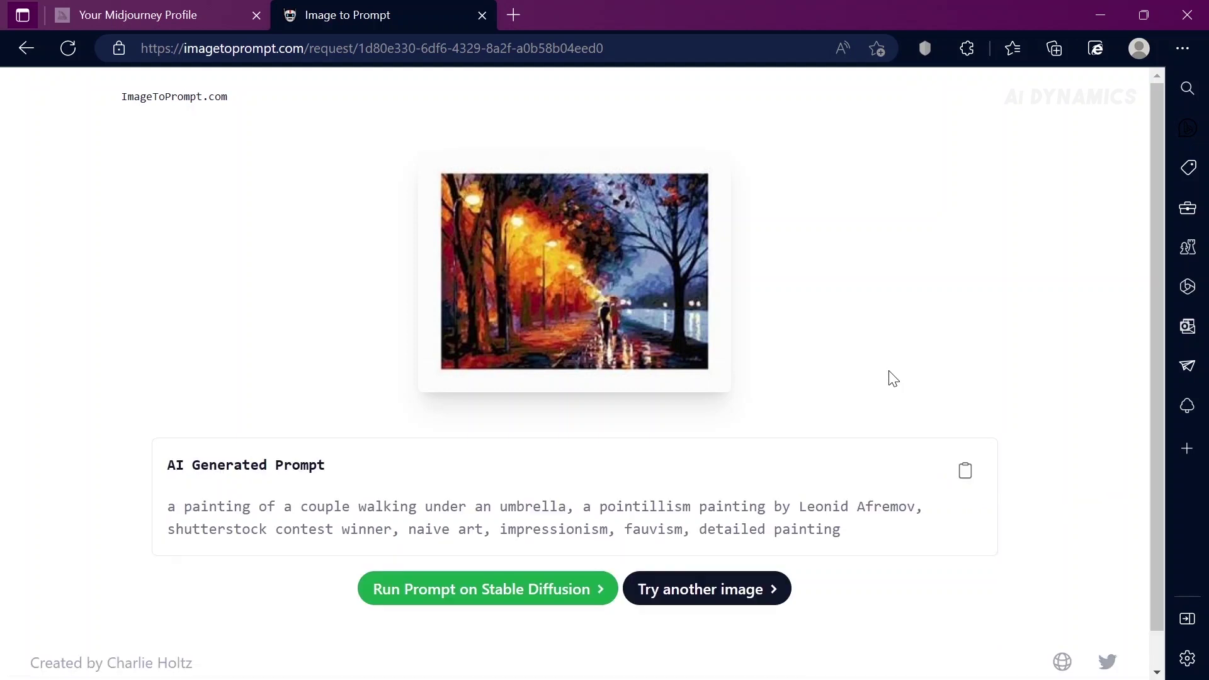
scroll(893, 378, "down", 1)
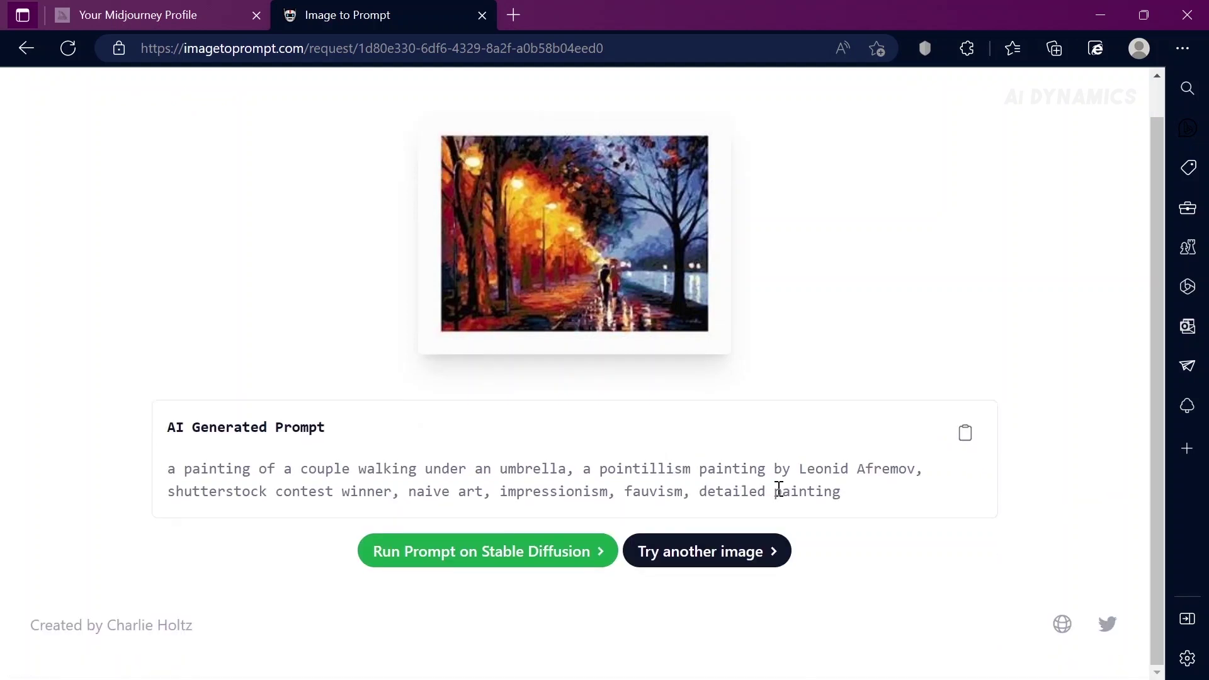
mouse_move(642, 486)
left_mouse_down()
mouse_move(216, 491)
mouse_move(192, 480)
left_mouse_up()
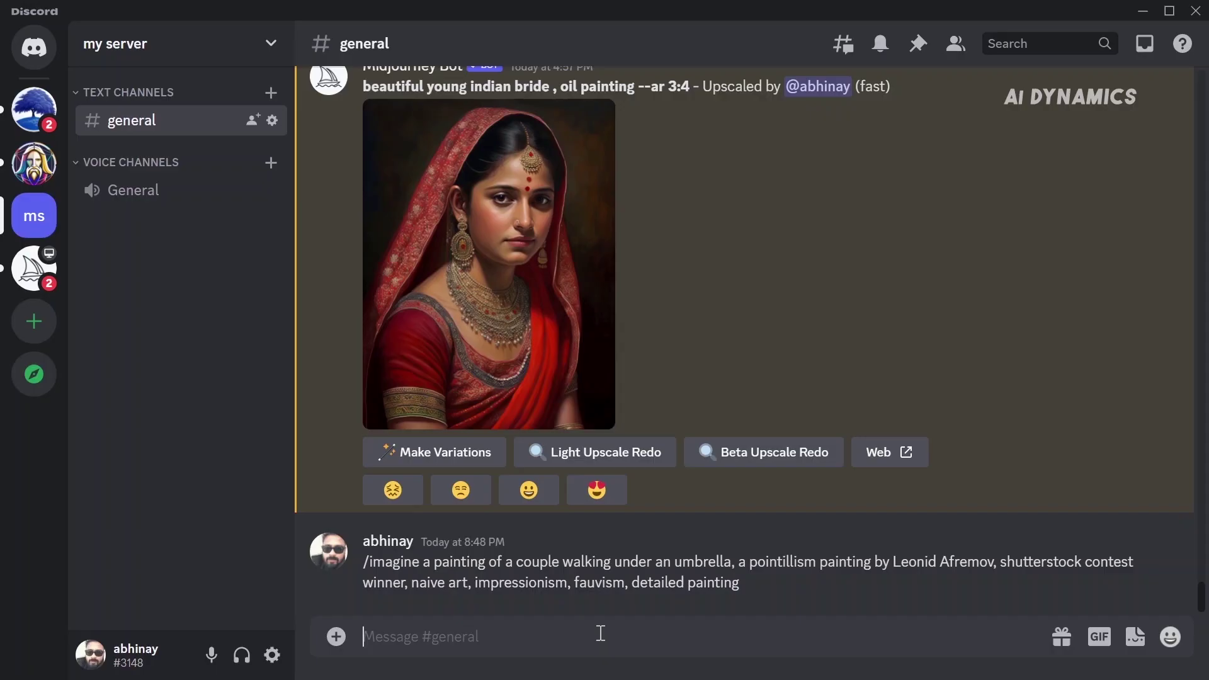
Run /imagine with the pasted pointillism prompt and enlarge the four-image umbrella-couple grid.
type("/imagi")
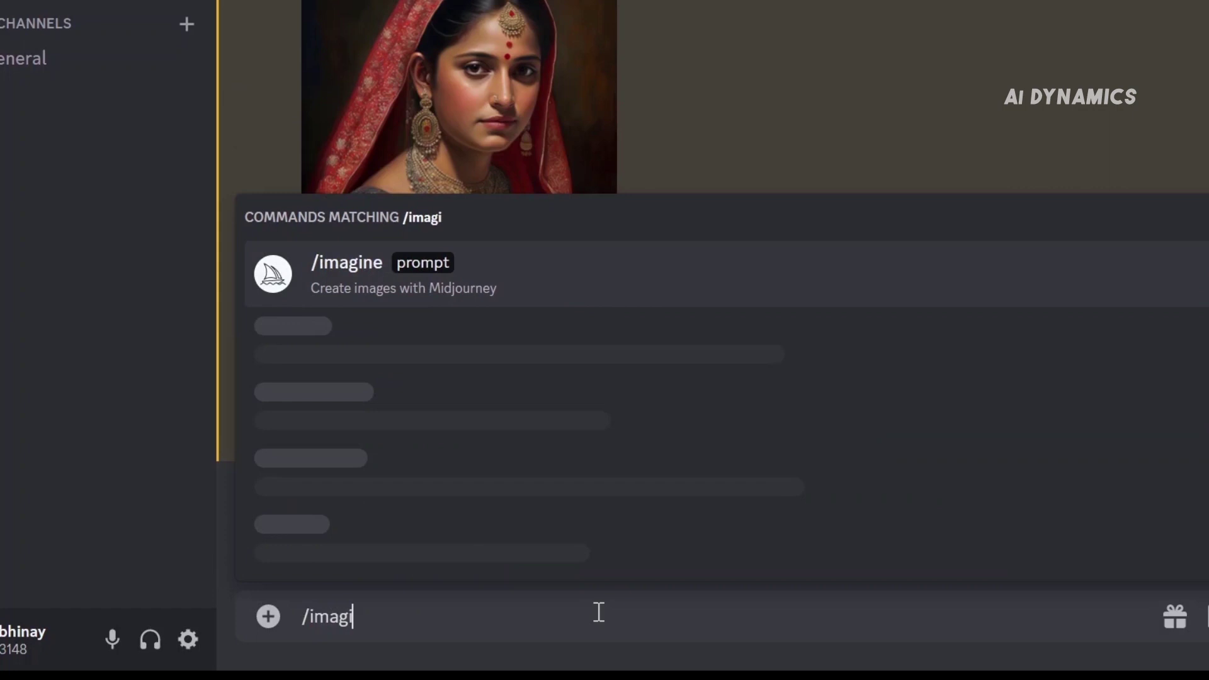
key("Tab")
type("a painting of a couple walking under an umbrella, a pointillism painting by Leonid Afremov, shutterstock contest winner, naive art, impressionism, fauvism, detailed painting")
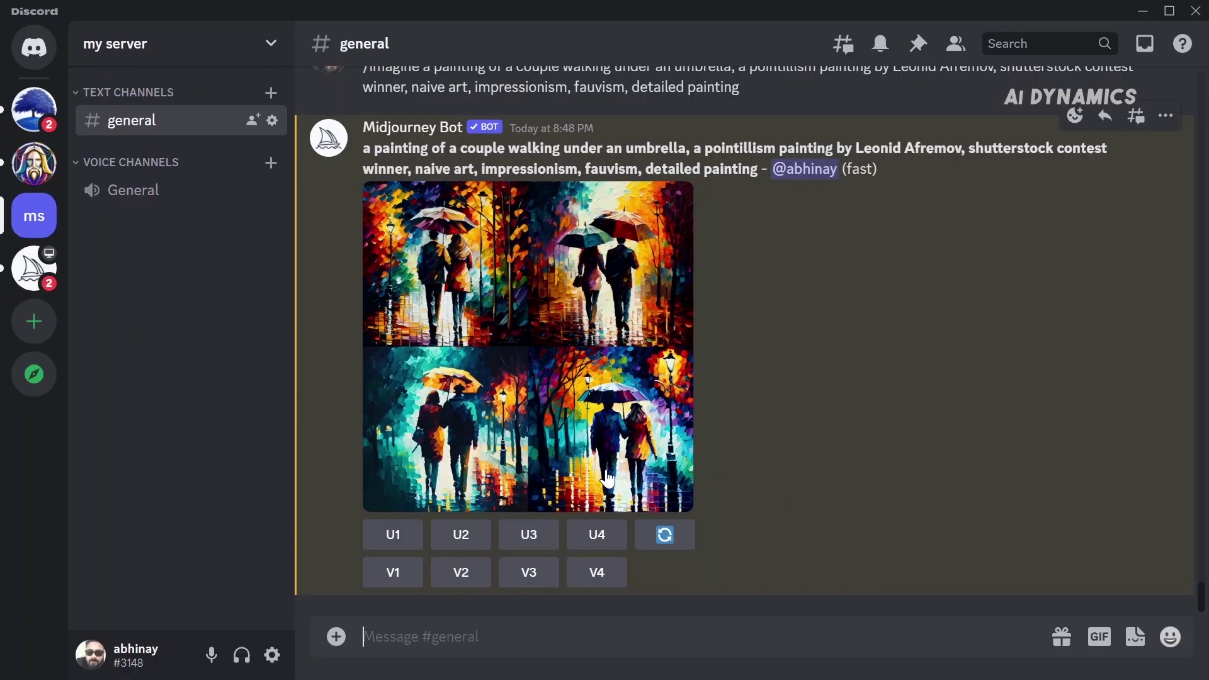
left_click(492, 463)
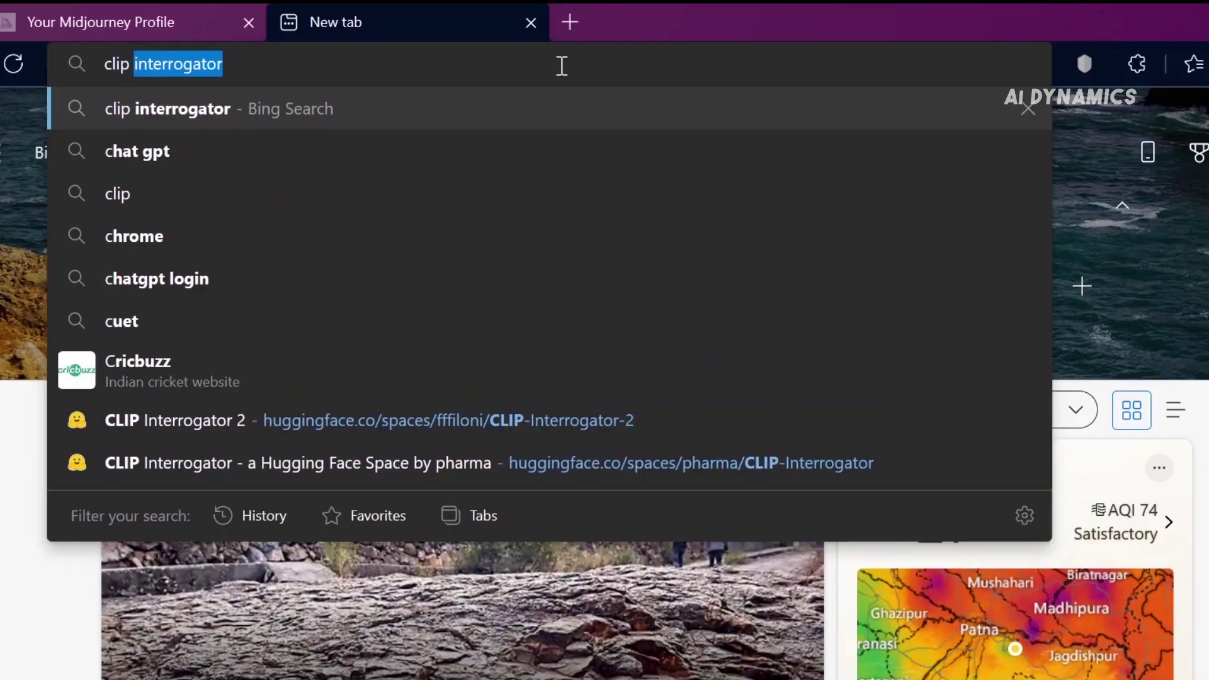
Search for 'clip interrogator' and open the CLIP Interrogator 2 Hugging Face Space.
key("Return")
scroll(347, 323, "down", 10)
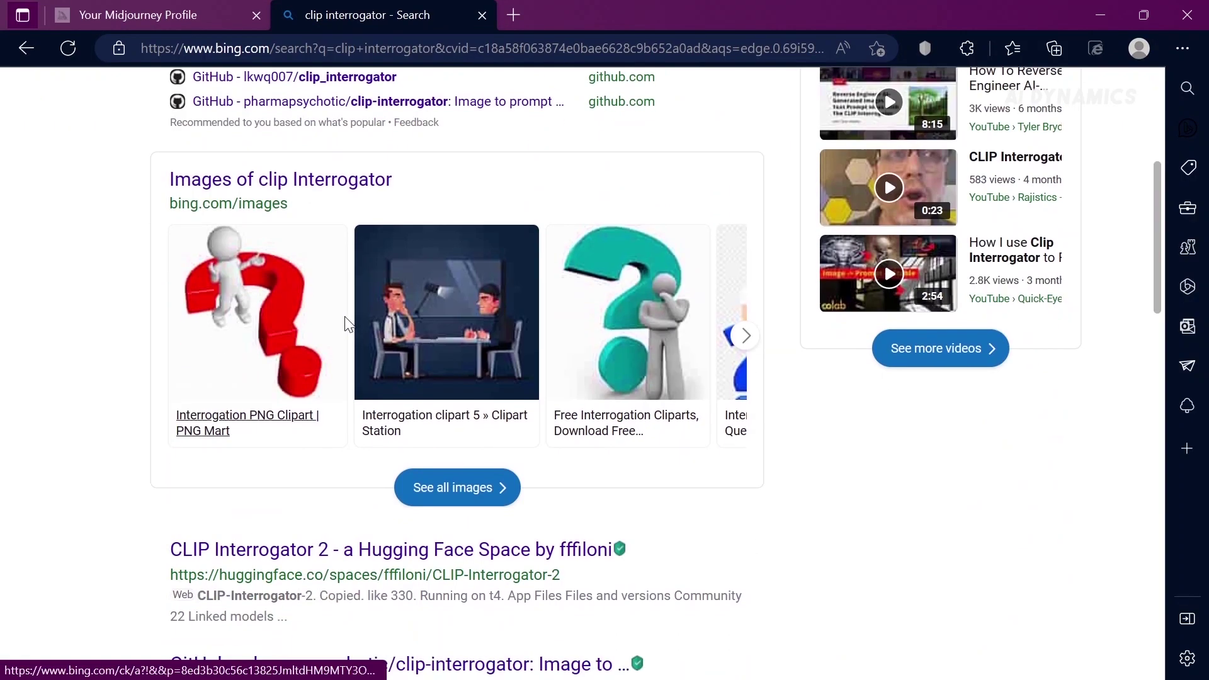
left_click(353, 277)
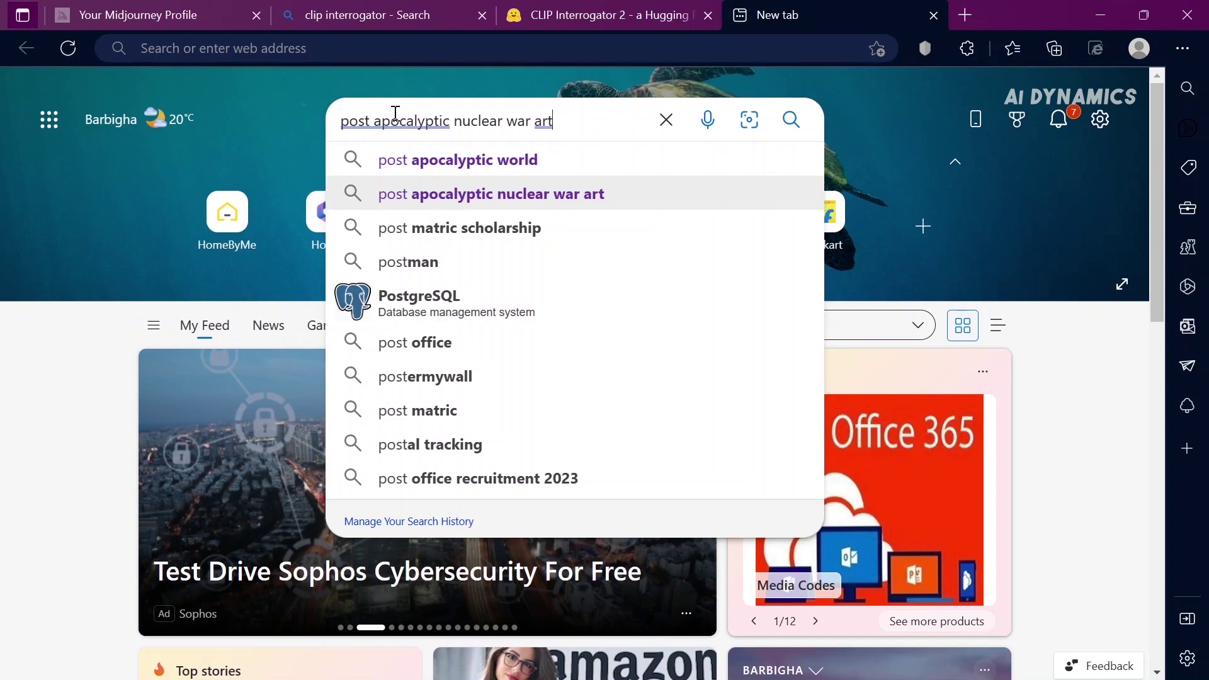
Search Bing images for 'post apocalyptic nuclear war art' and open a ruined-city artwork.
key("Return")
left_click(234, 194)
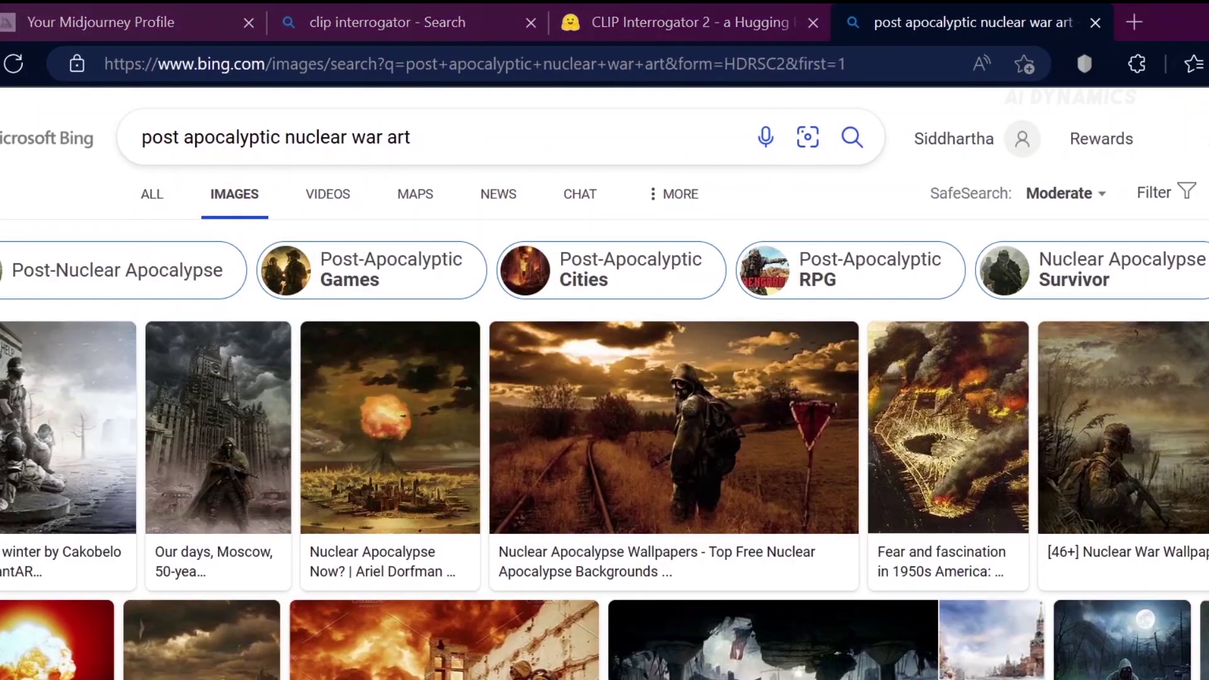
scroll(57, 416, "down", 5)
left_click(55, 402)
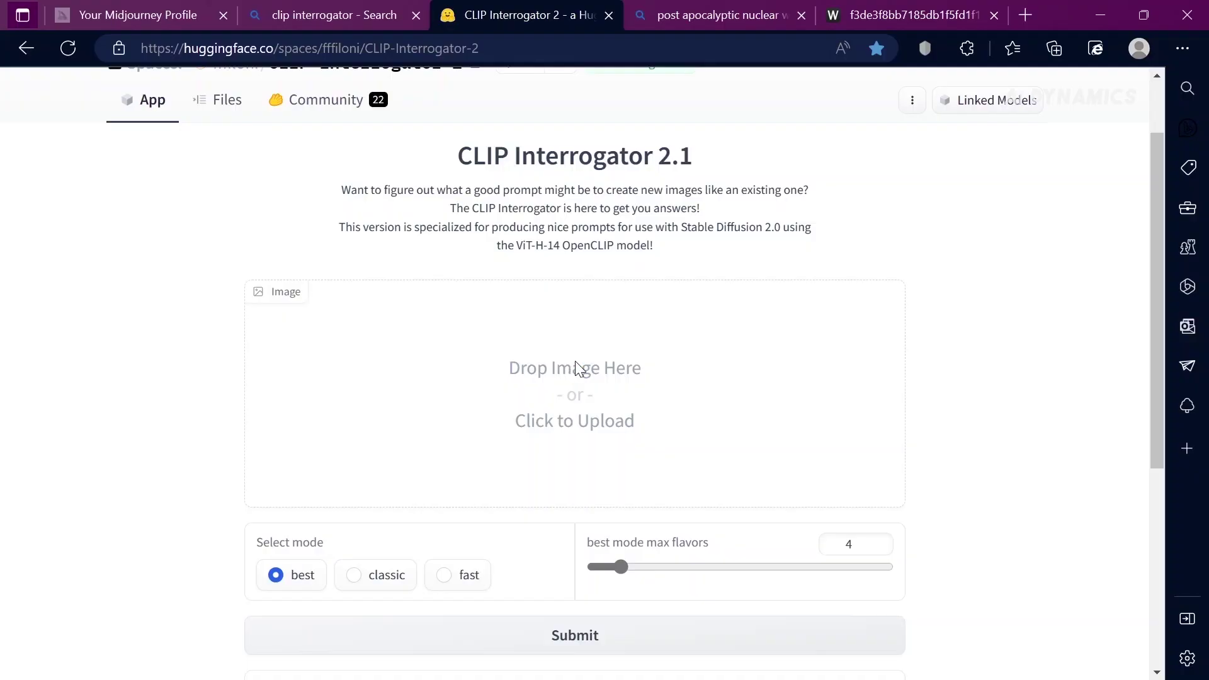
left_click(575, 365)
Upload the ruined-city jpg to CLIP Interrogator 2 and copy its destroyed-city description.
left_click(255, 193)
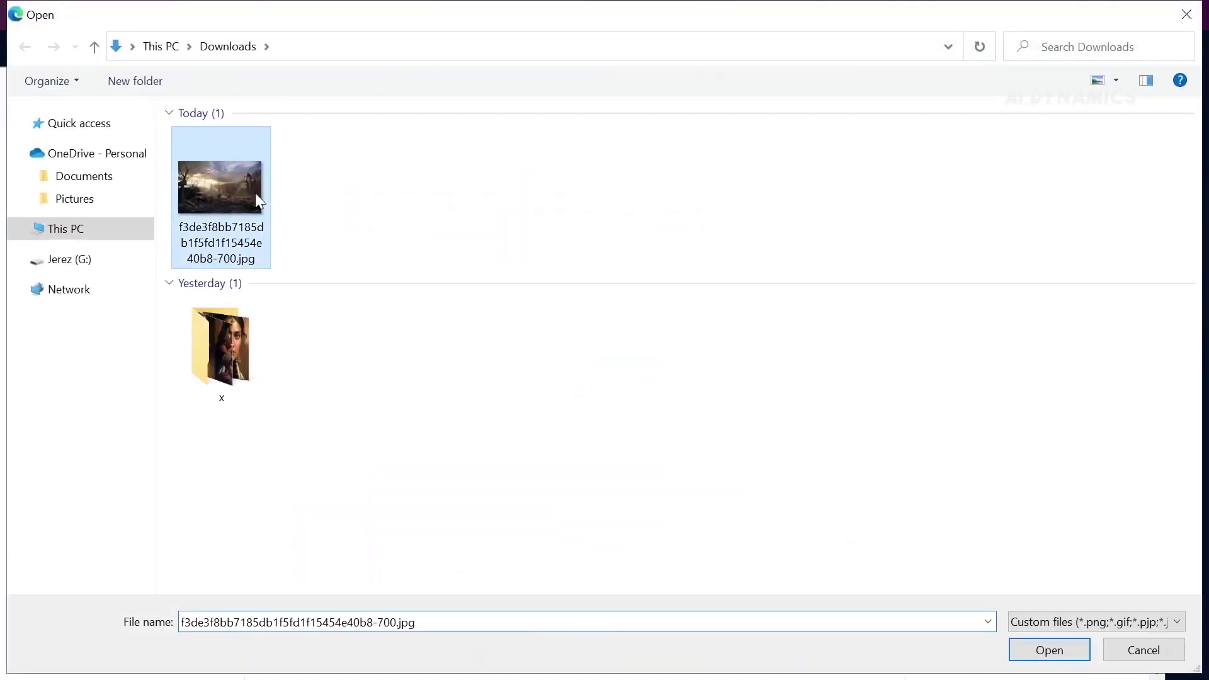
double_click(255, 193)
scroll(701, 496, "down", 4)
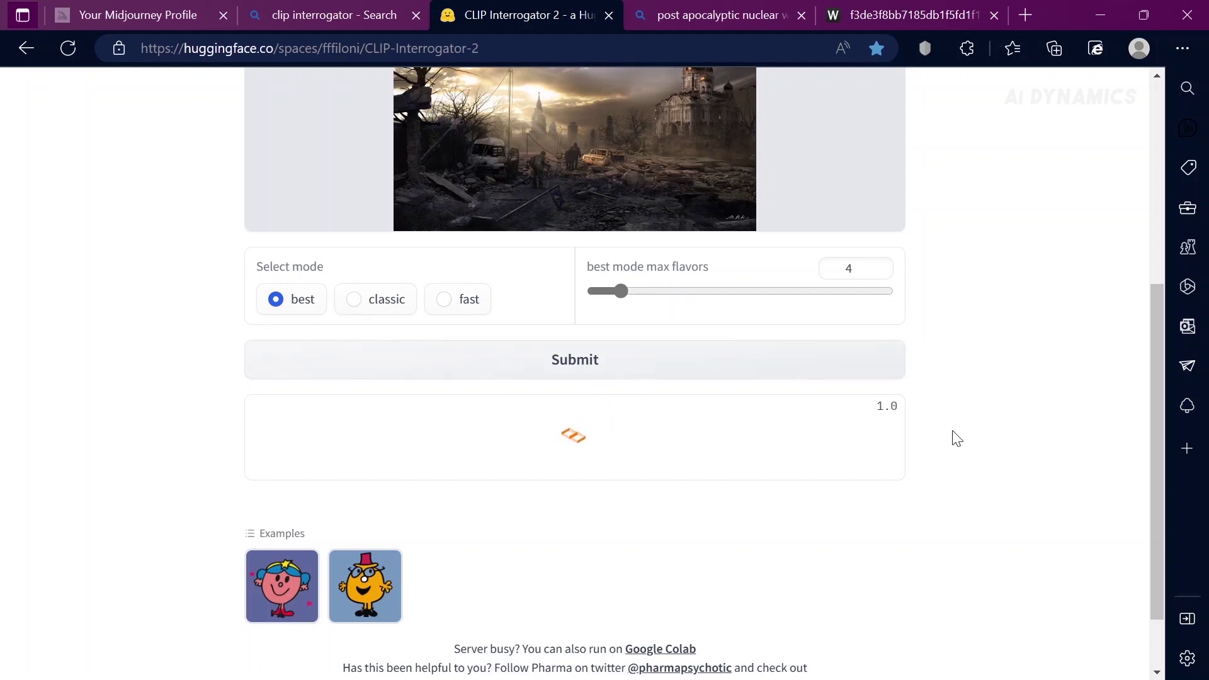
scroll(390, 566, "up", 1)
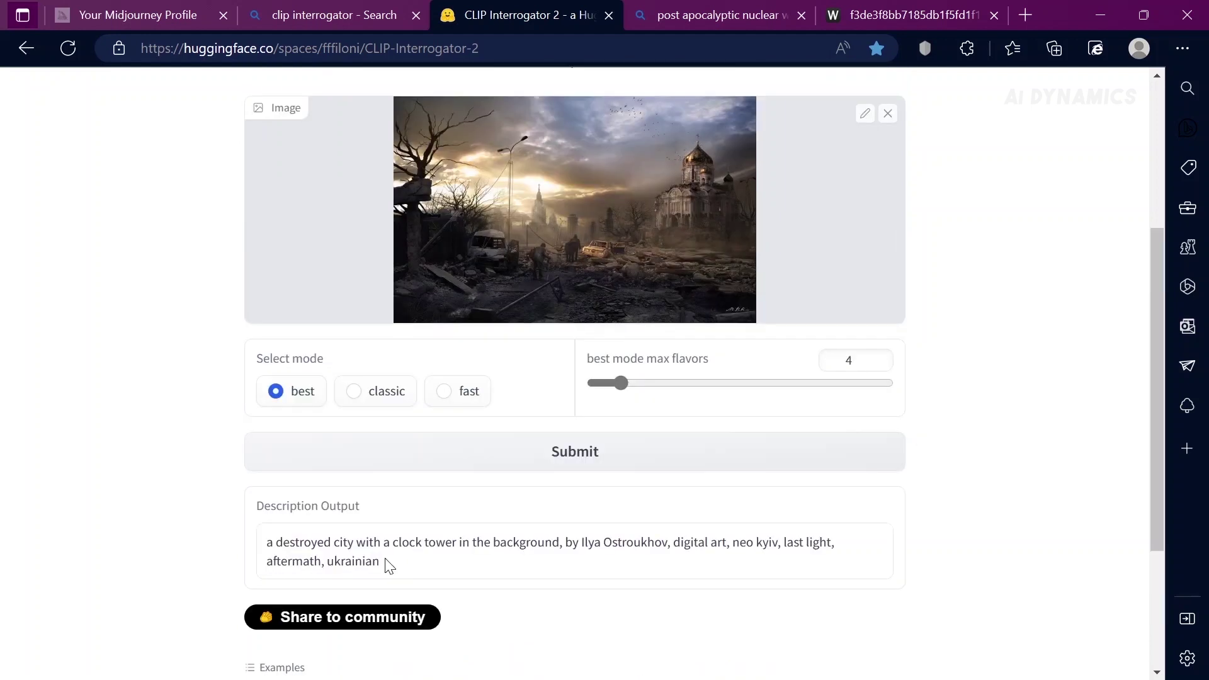
left_click_drag(389, 566, 285, 542)
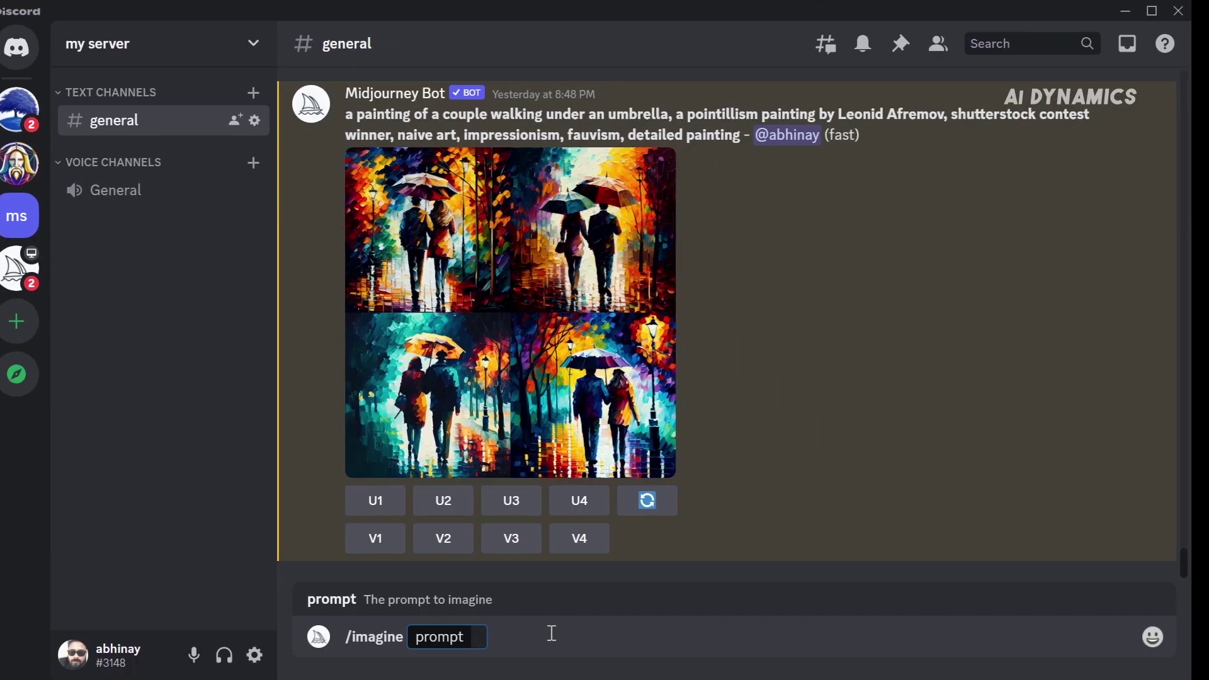
type("a destroyed city with a clock tower in the background, by Ilya Ostroukhov, digital art, neo kyiv, last light, aftermath, ukrainian")
Reword the prompt to 'destroyed colosseum rome … nuclear art' and enlarge the bottom-left result.
type("olessium rome")
left_click_drag(536, 595, 838, 595)
key("BackSpace")
left_click_drag(1104, 616, 1144, 667)
type("nuclear art")
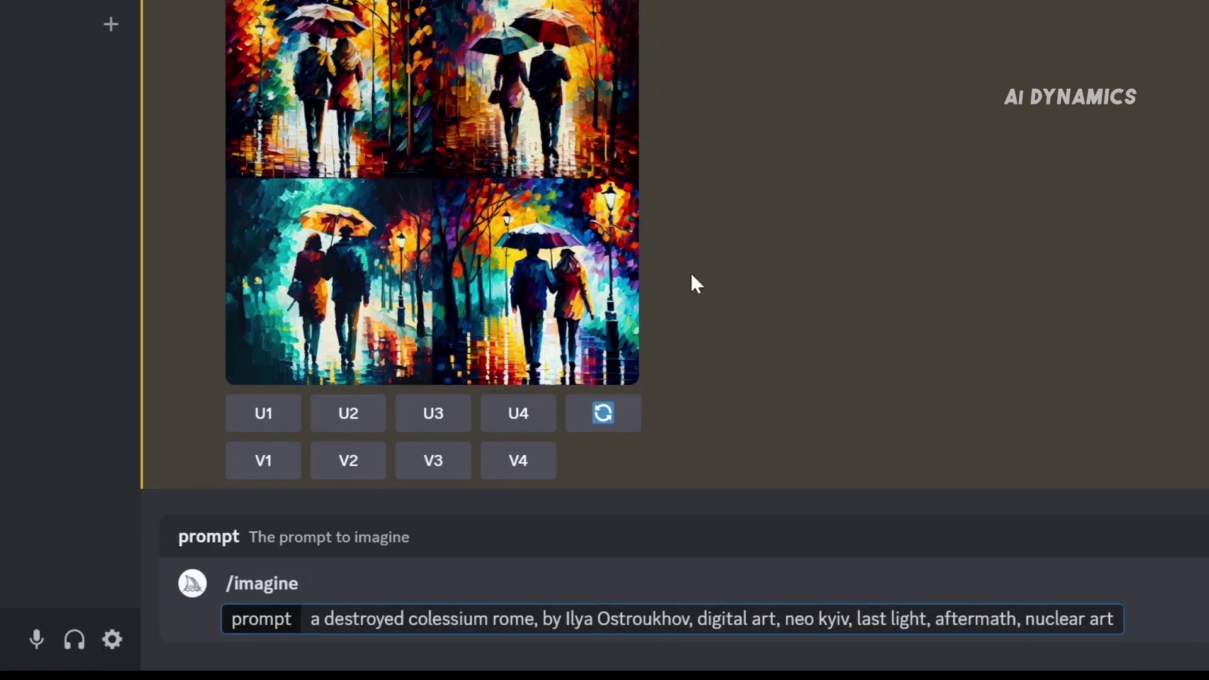
key("BackSpace")
key("BackSpace")
key("BackSpace")
key("BackSpace")
key("BackSpace")
type("osseu")
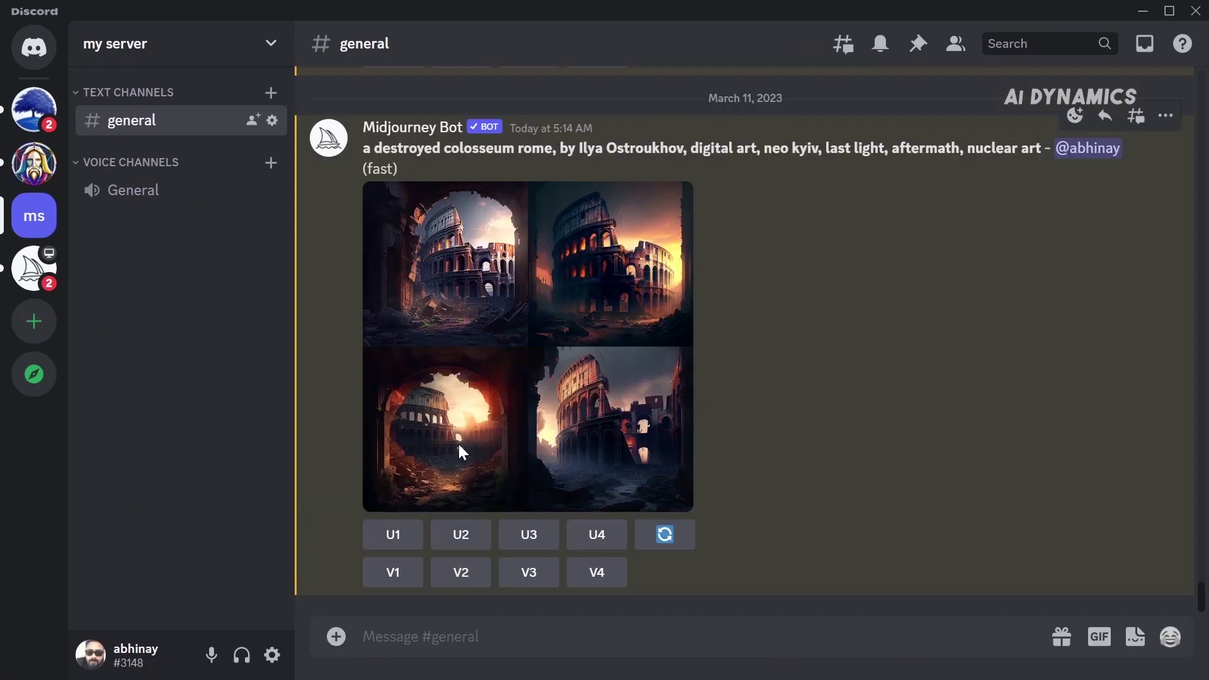
left_click(458, 444)
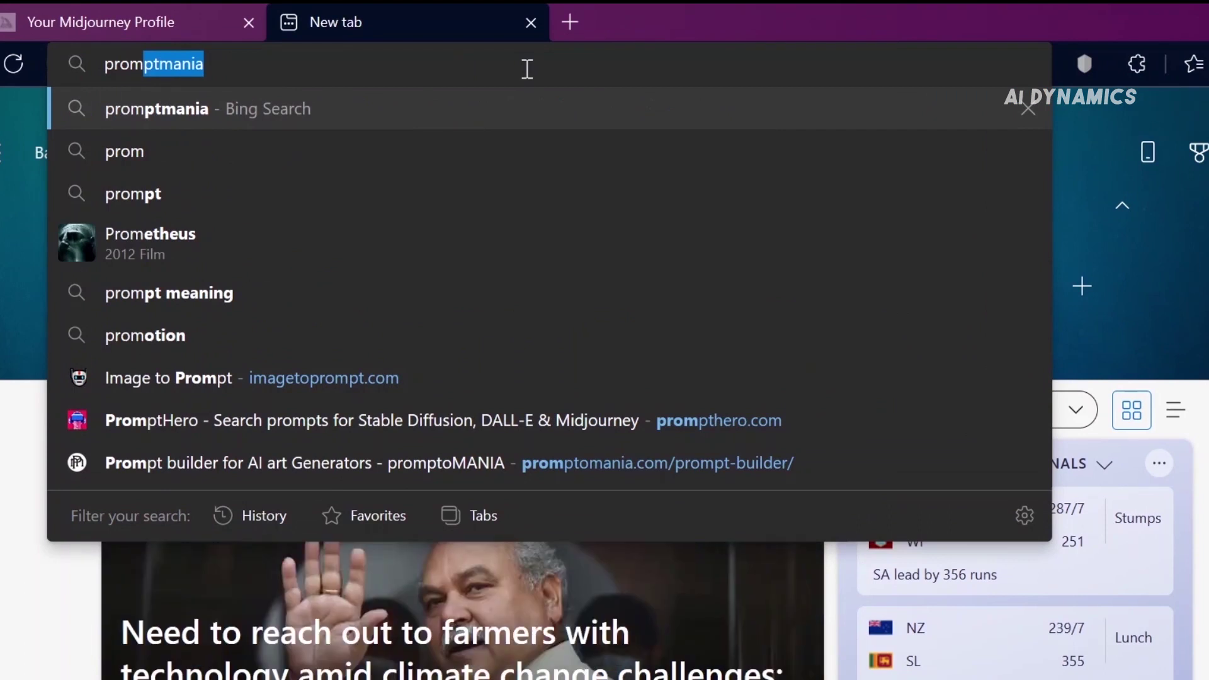
Search 'promptmania', go to promptoMANIA's Prompt Builder and choose the Midjourney model.
key("Return")
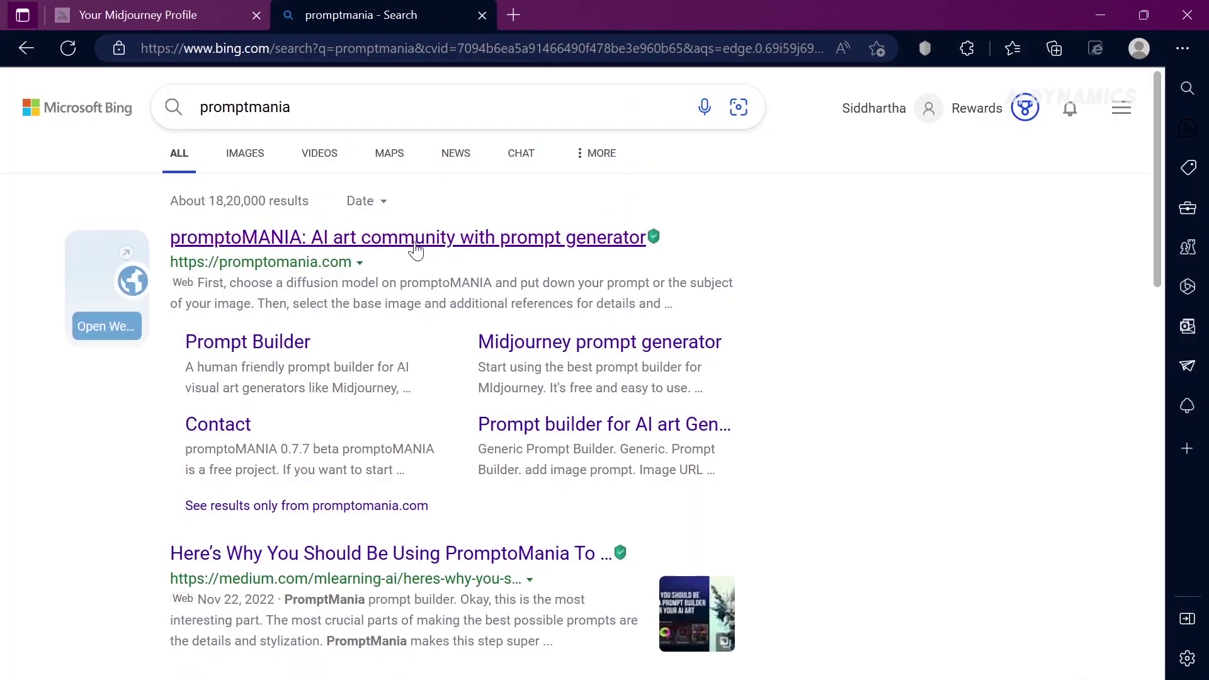
left_click(417, 243)
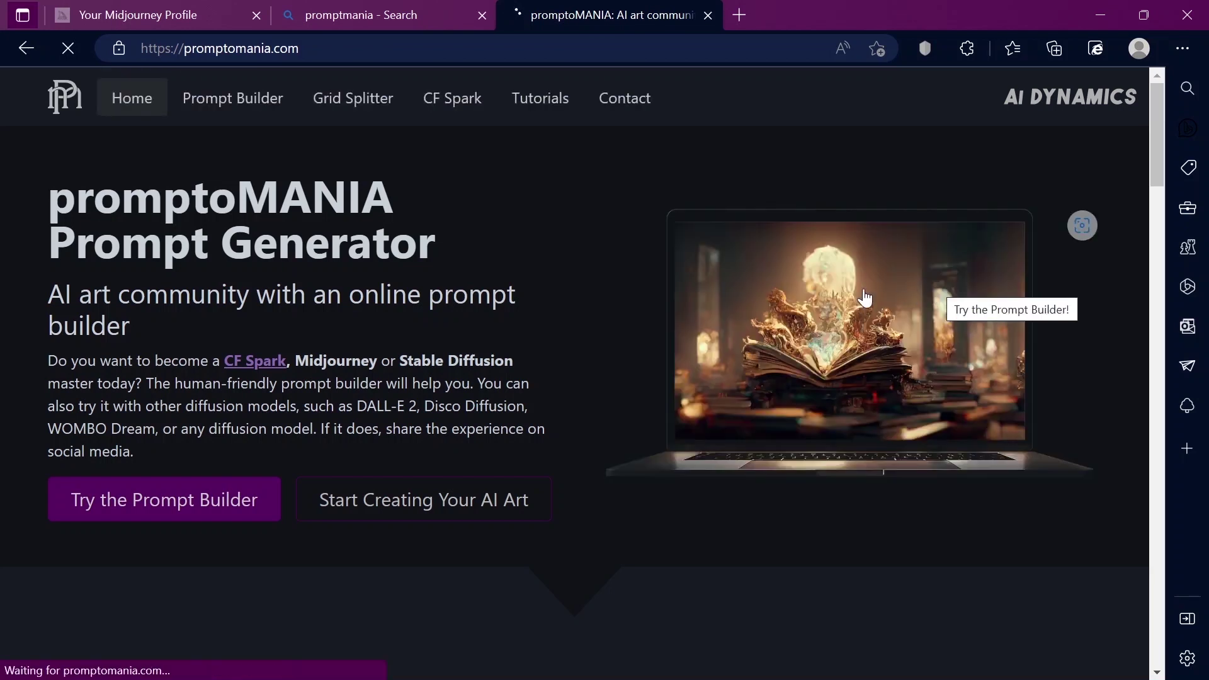
left_click(197, 513)
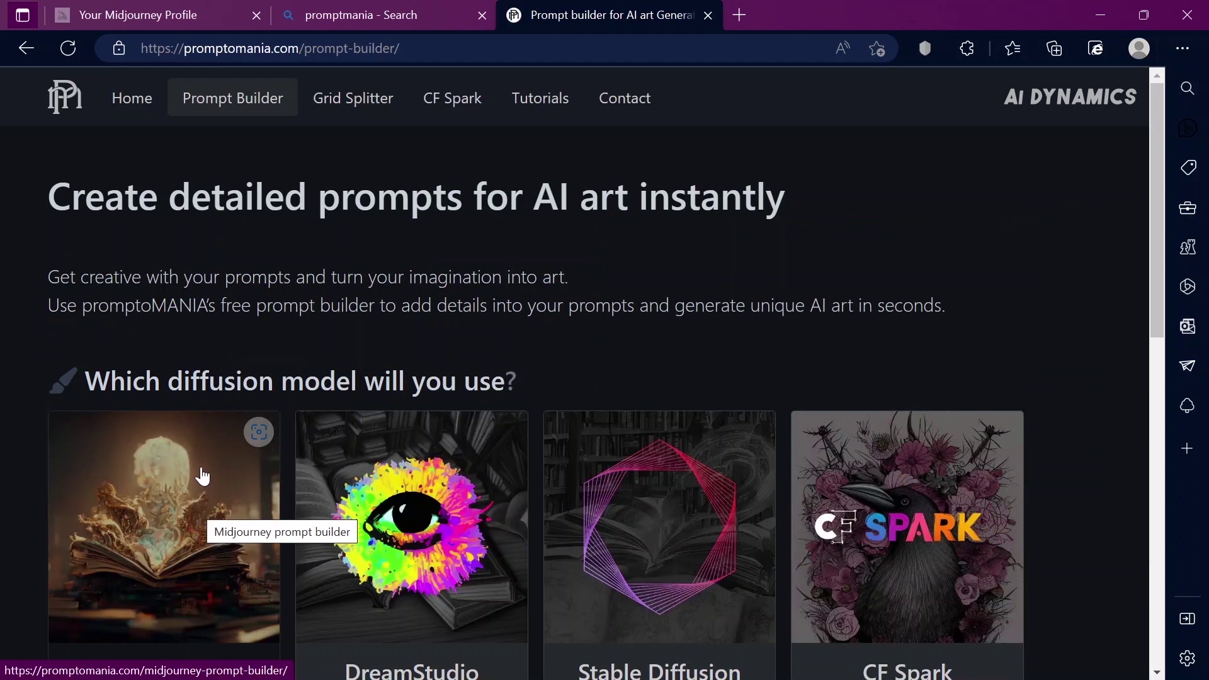
scroll(202, 477, "down", 4)
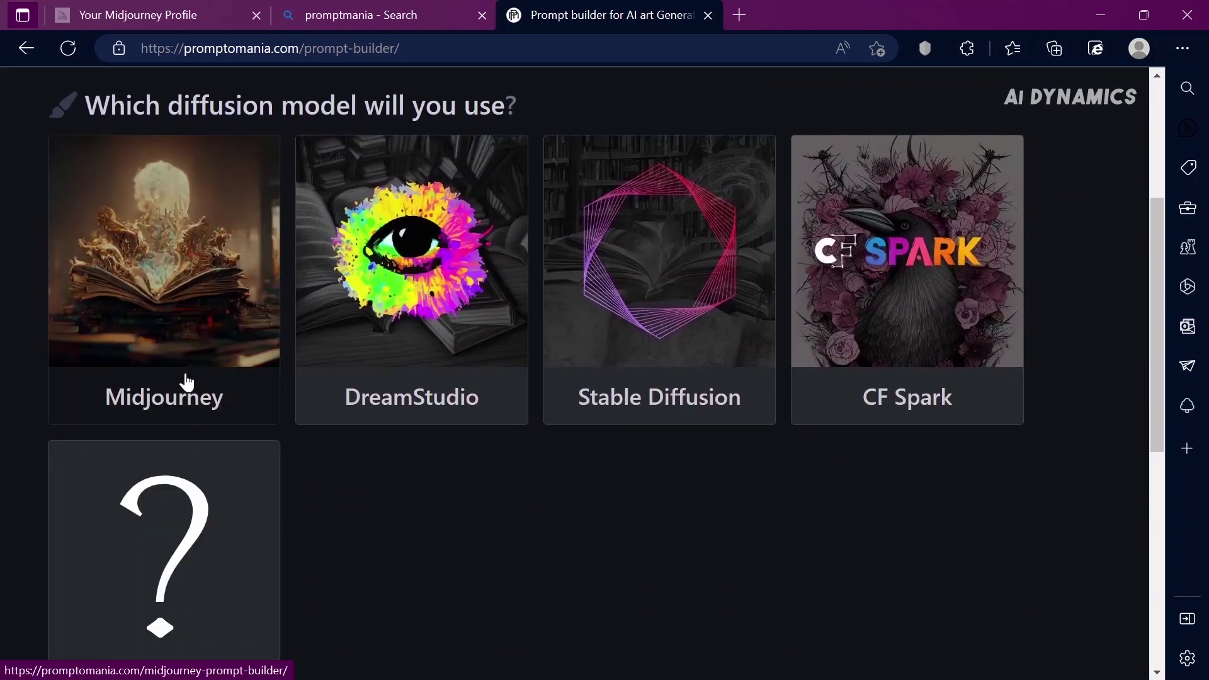
left_click(187, 382)
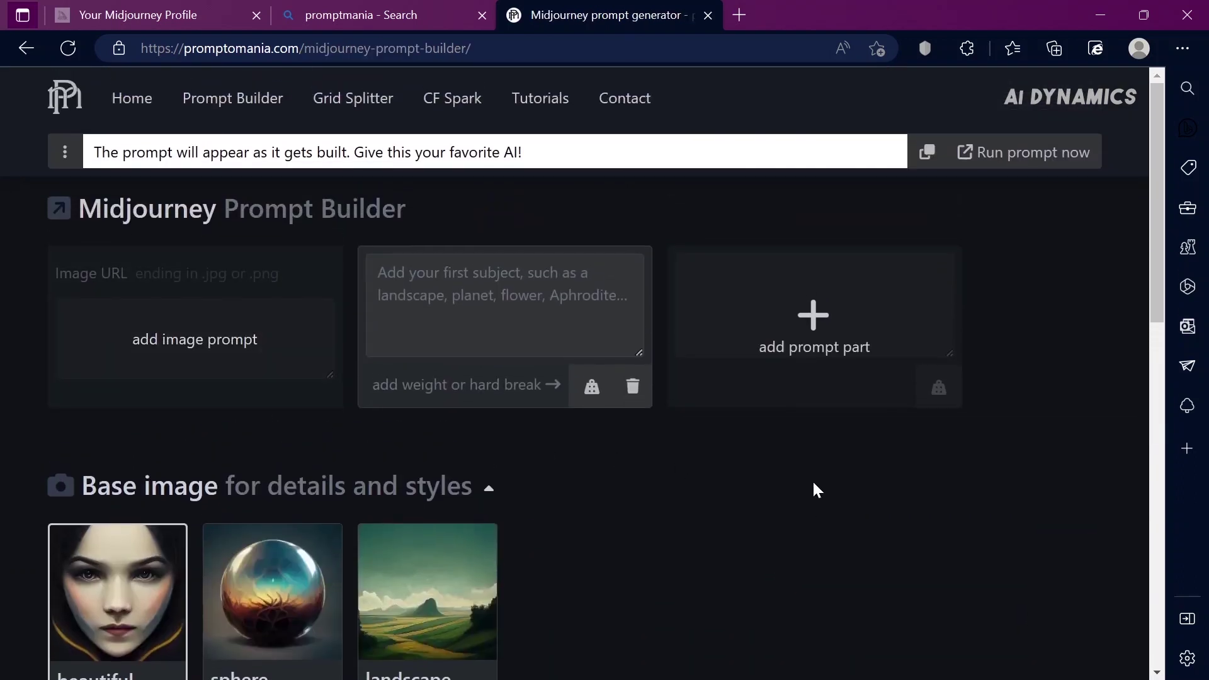
Build a 'rose' prompt with Art Medium Calligraphy and Color Monochrome details.
left_click(552, 304)
type("rose")
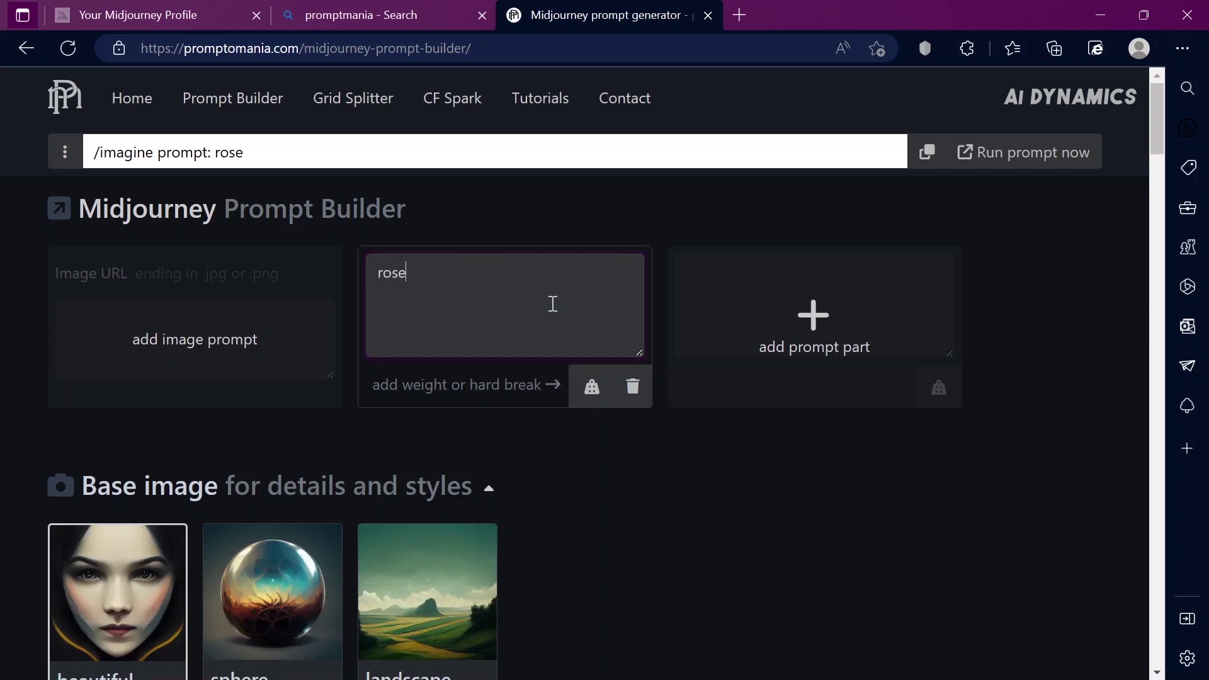
scroll(744, 516, "down", 9)
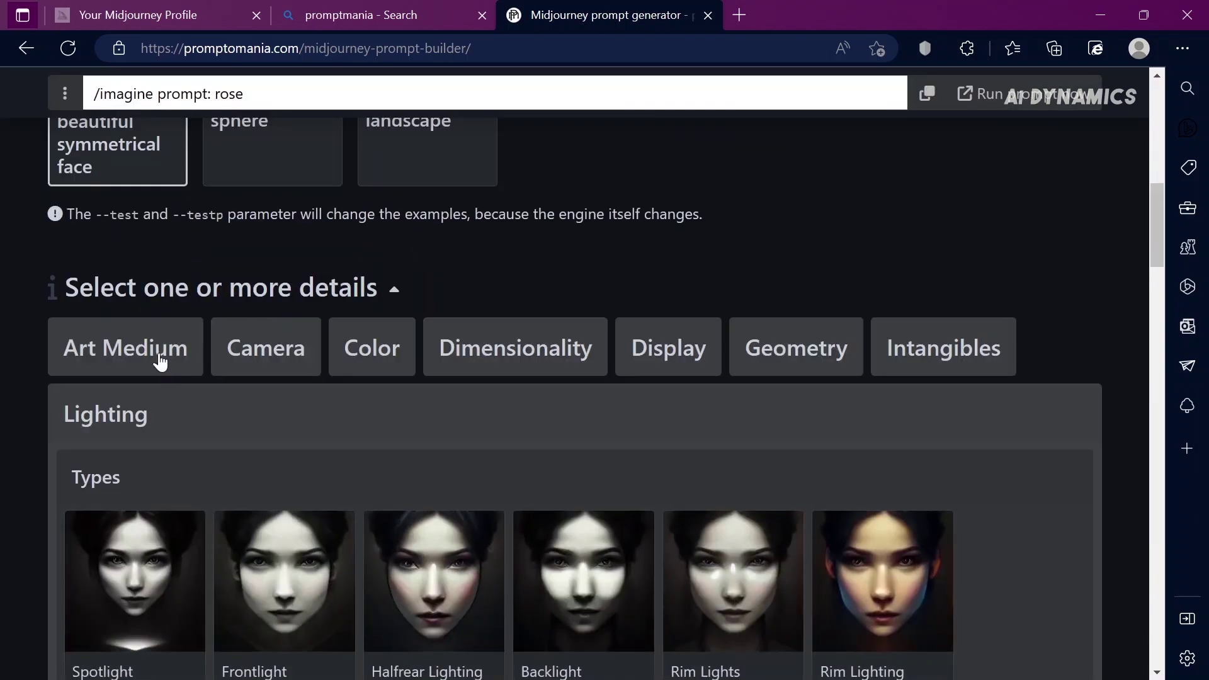
left_click(169, 367)
scroll(758, 583, "down", 5)
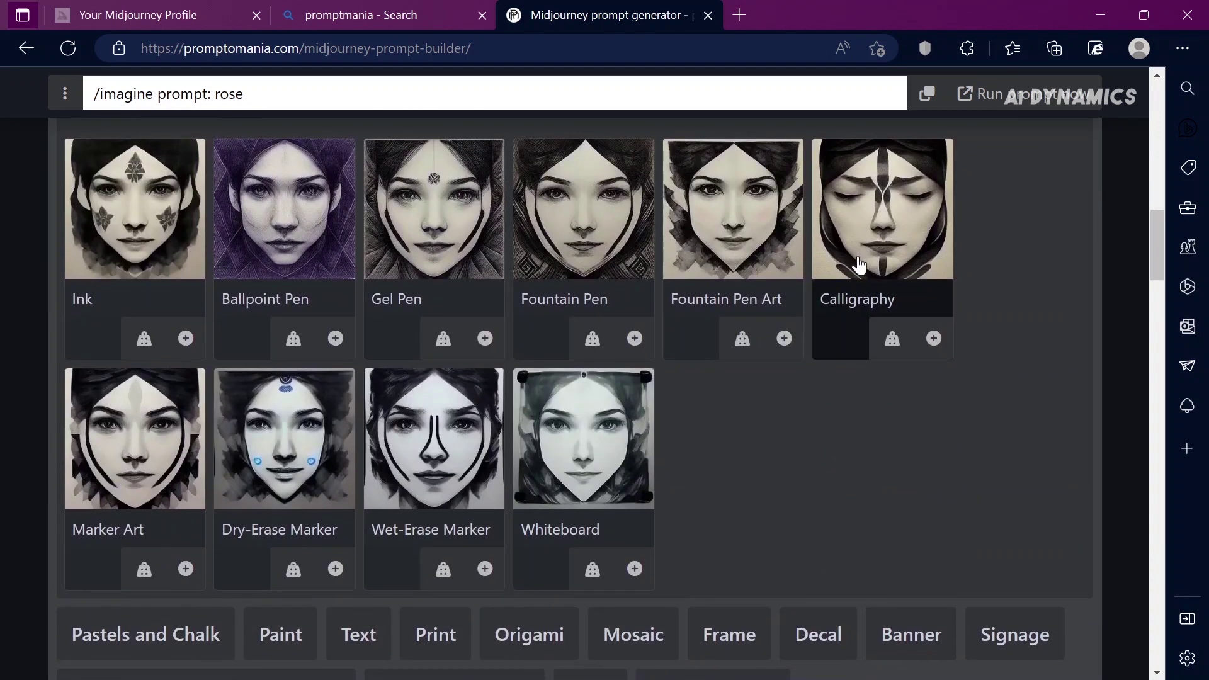
left_click(885, 215)
scroll(156, 431, "up", 5)
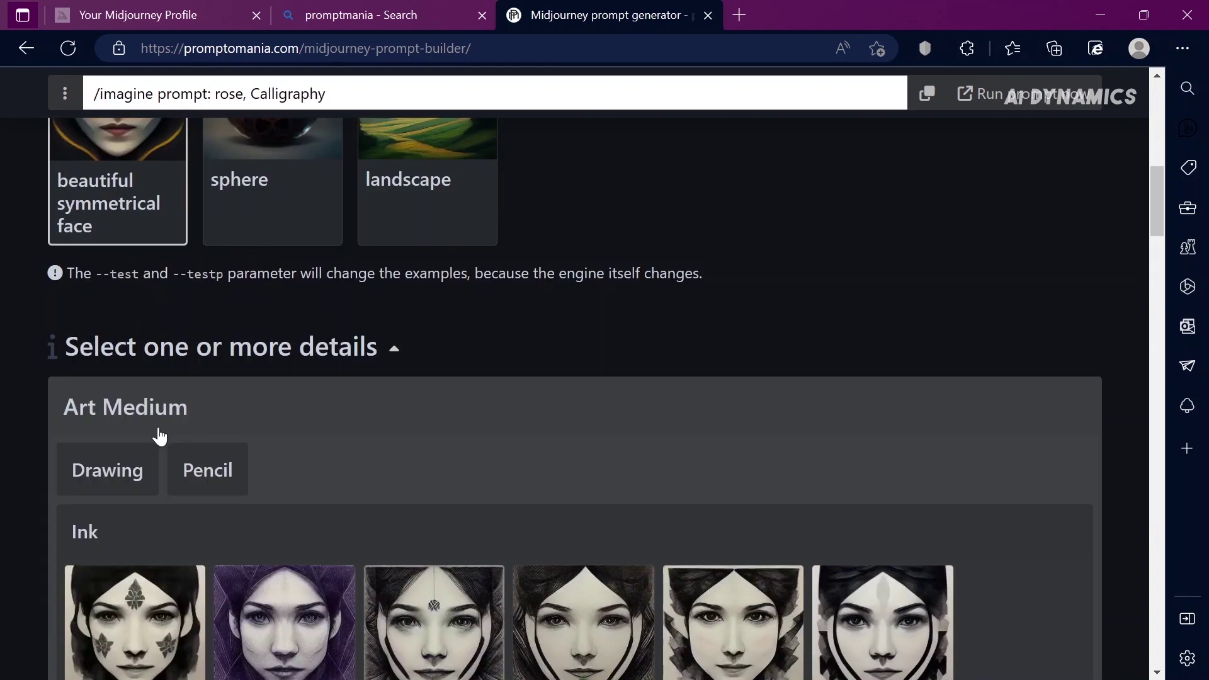
left_click(156, 416)
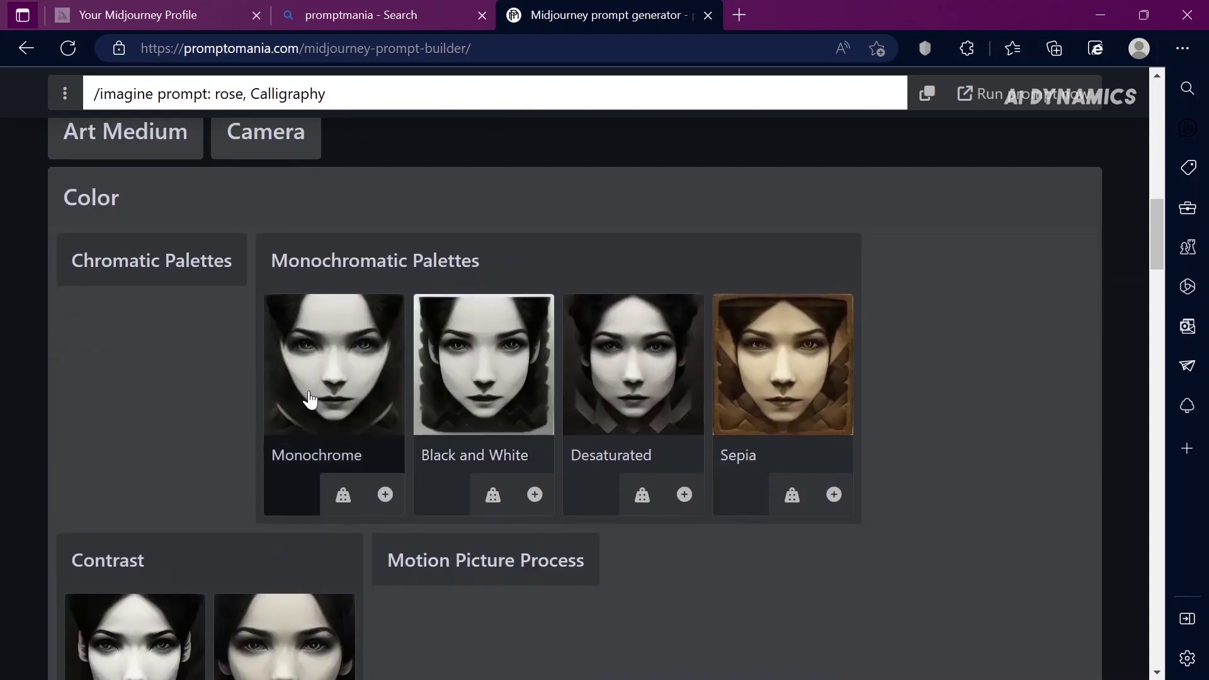
left_click(343, 358)
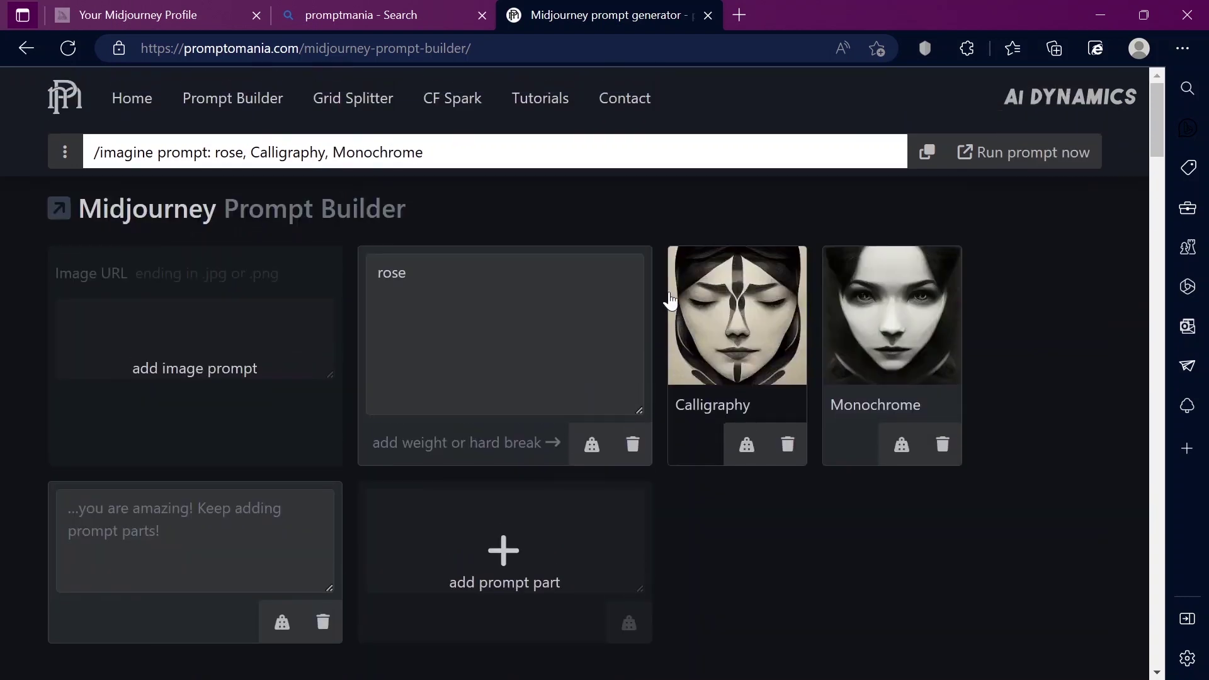
Copy the built prompt, then delete 'rose' from the subject box.
left_click_drag(238, 185, 130, 185)
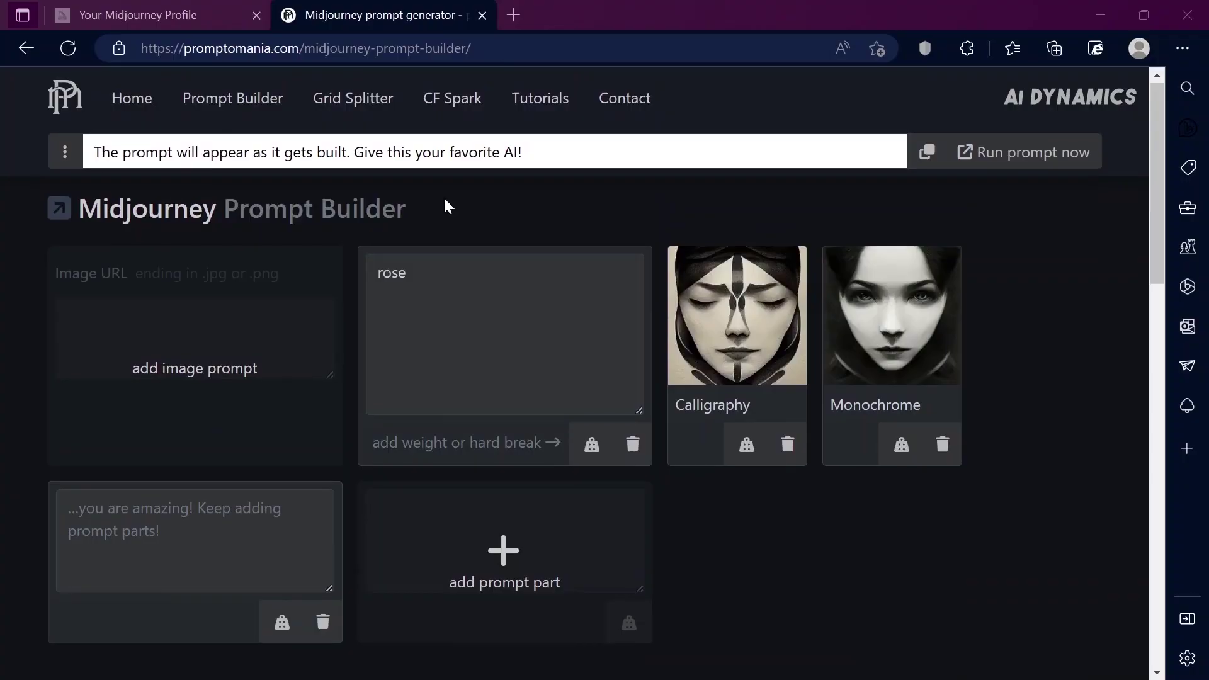
left_click(434, 281)
left_click_drag(443, 278, 323, 284)
key("BackSpace")
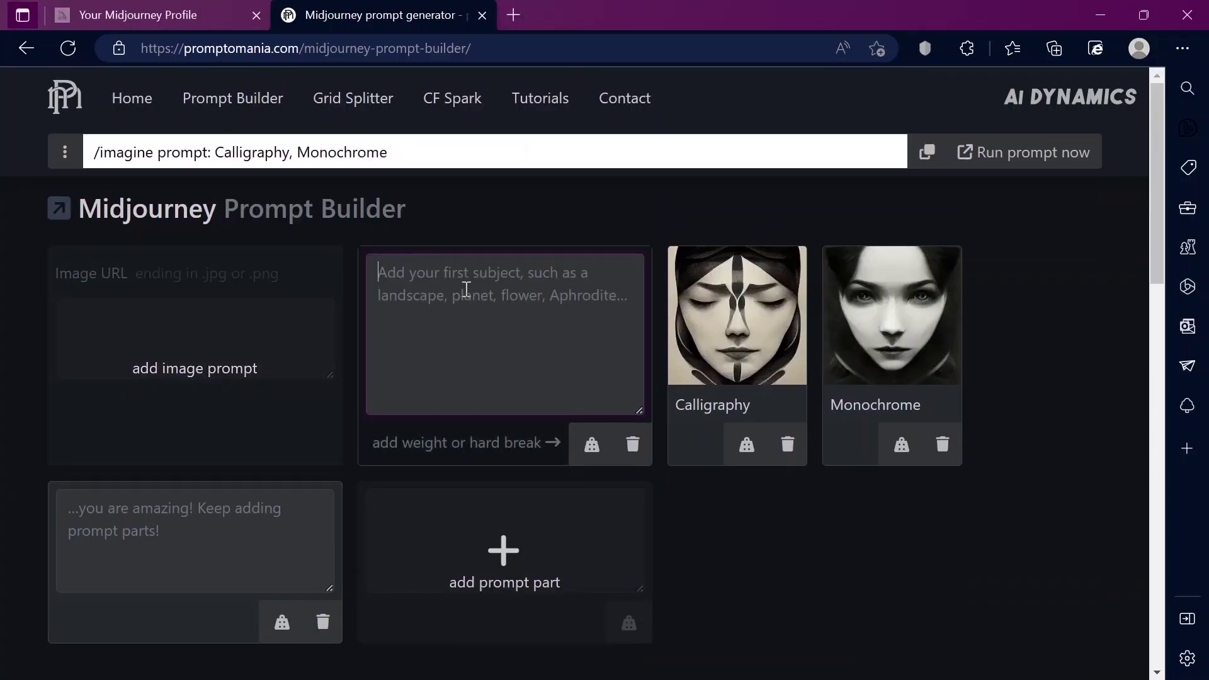
Make 'frog' the subject, add the Albert Bierstadt artist style, and copy the prompt.
type("frog")
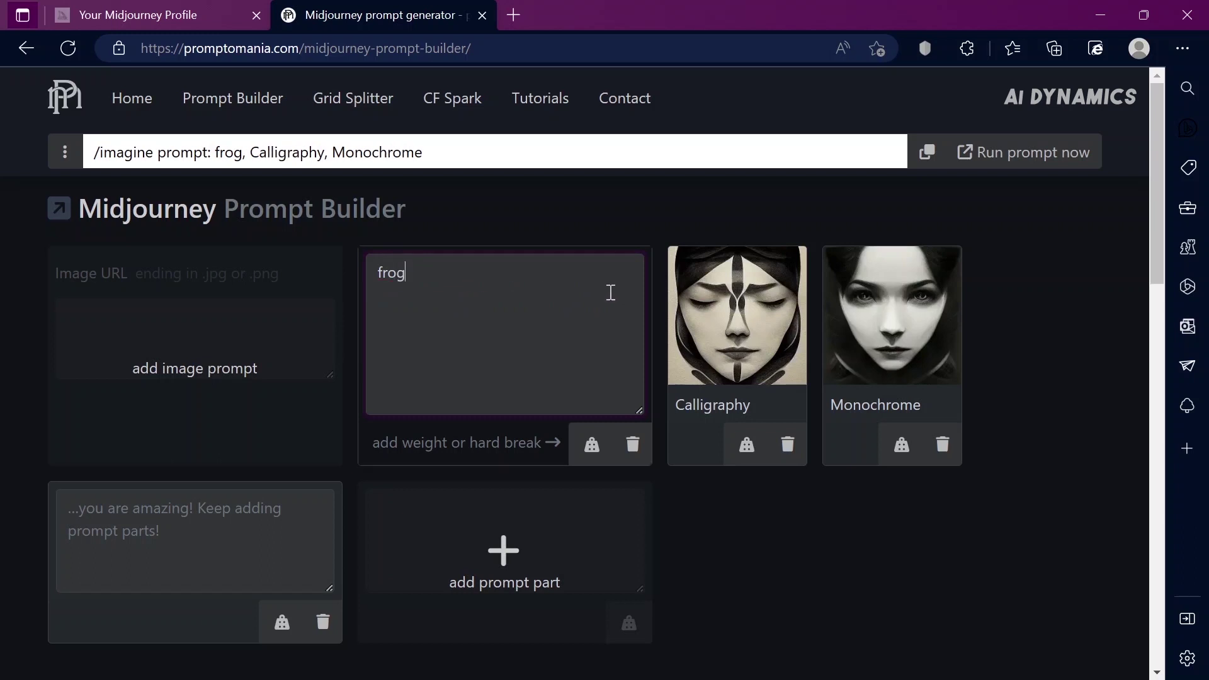
scroll(397, 262, "down", 10)
left_click(396, 262)
scroll(423, 377, "up", 2)
left_click(424, 429)
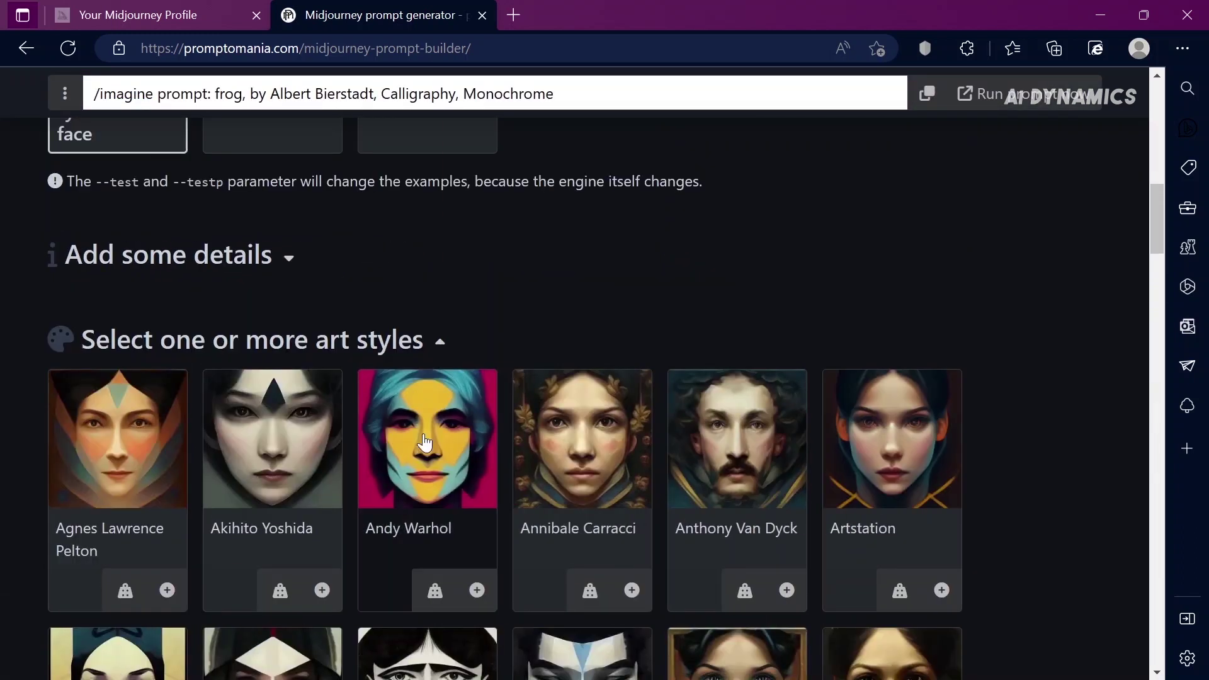
scroll(424, 443, "up", 8)
left_click_drag(376, 153, 22, 165)
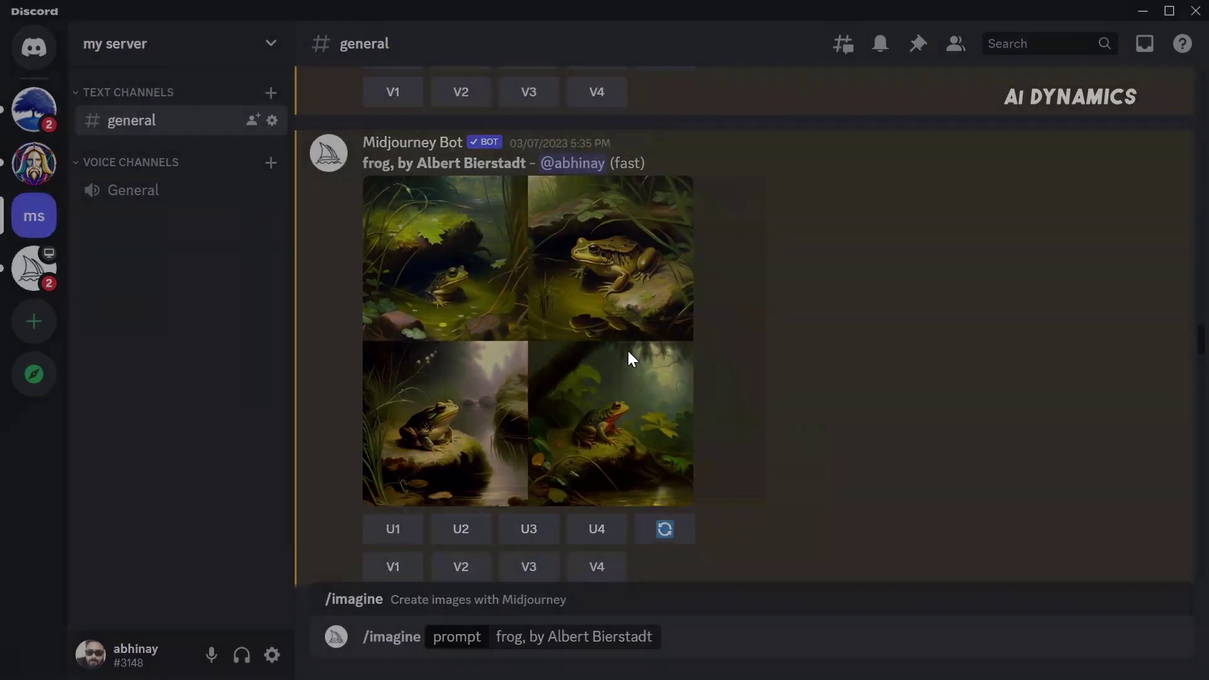
View the enlarged frog result, add Katsushika Hokusai instead, and copy the updated prompt.
left_click(628, 354)
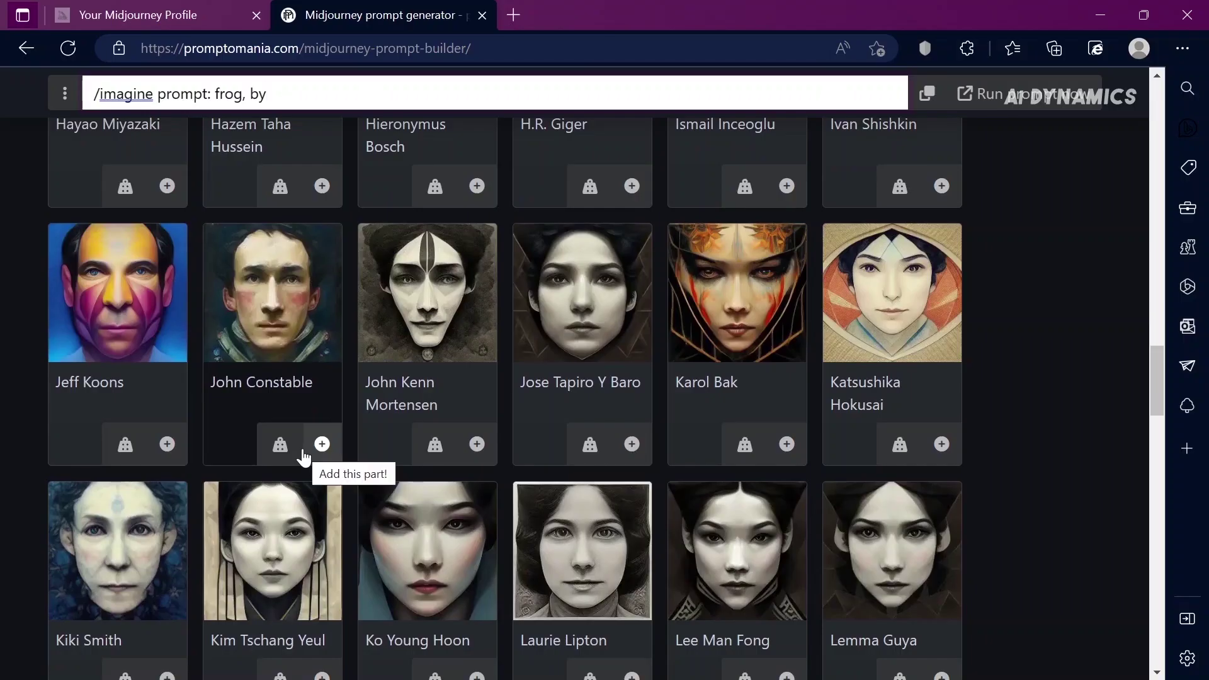
left_click(913, 295)
left_click_drag(440, 155, 2, 189)
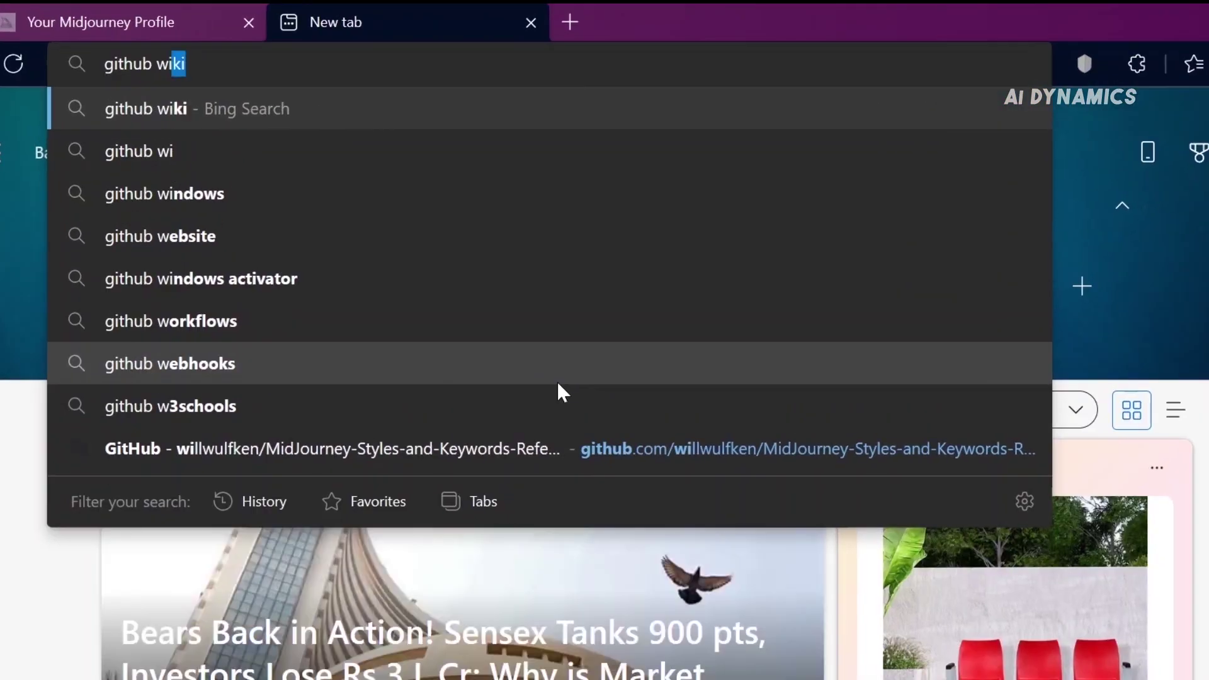
Enter 'github willulfken midjourney' as the search in a new tab.
type("llulfken mi")
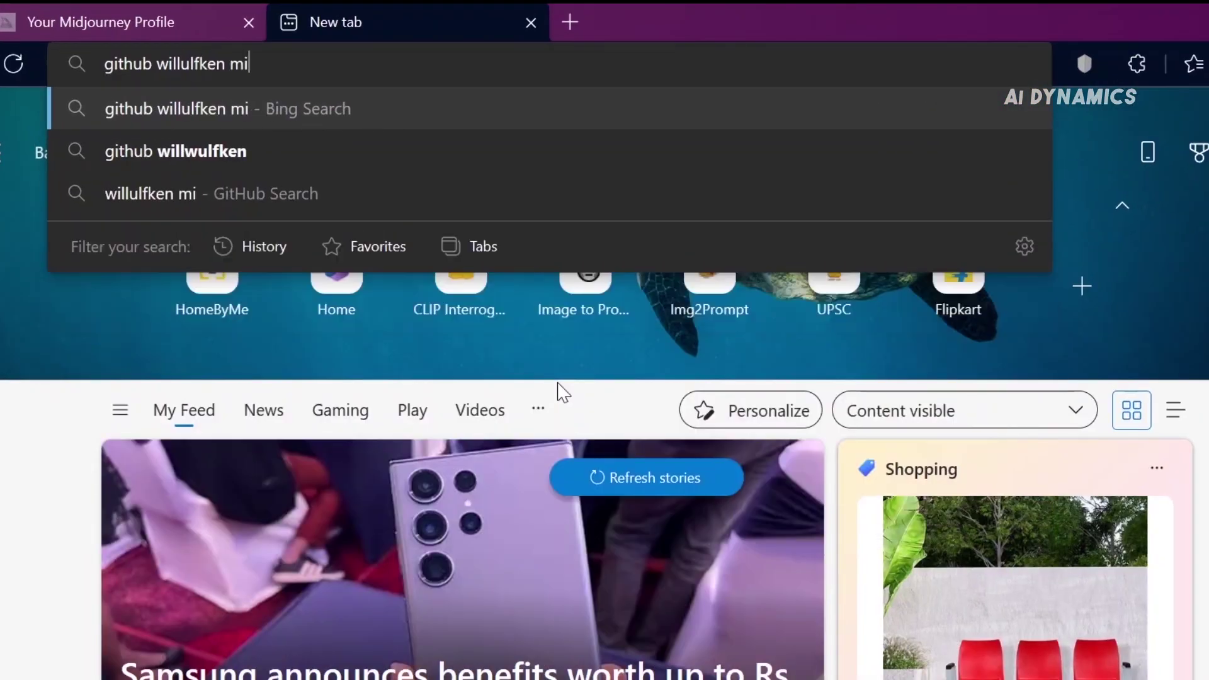
type("djourney")
Run the search, open the MidJourney-Styles-and-Keywords-Reference repository and scroll to Styles.
key("Return")
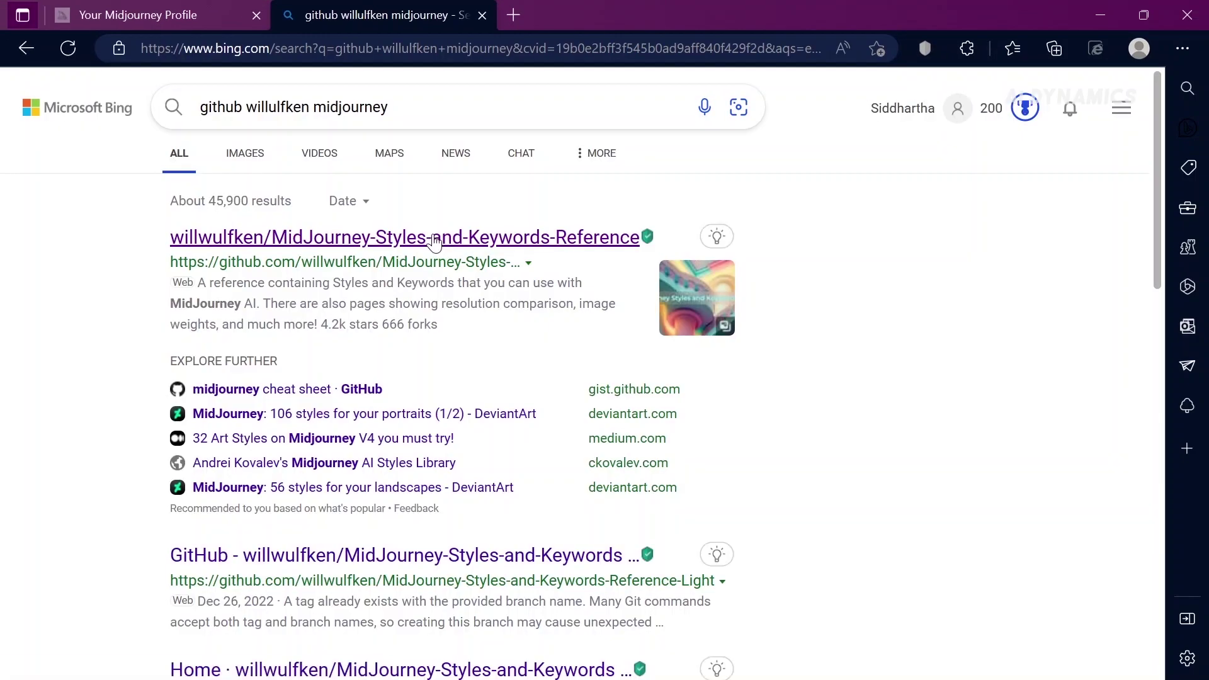
left_click(434, 241)
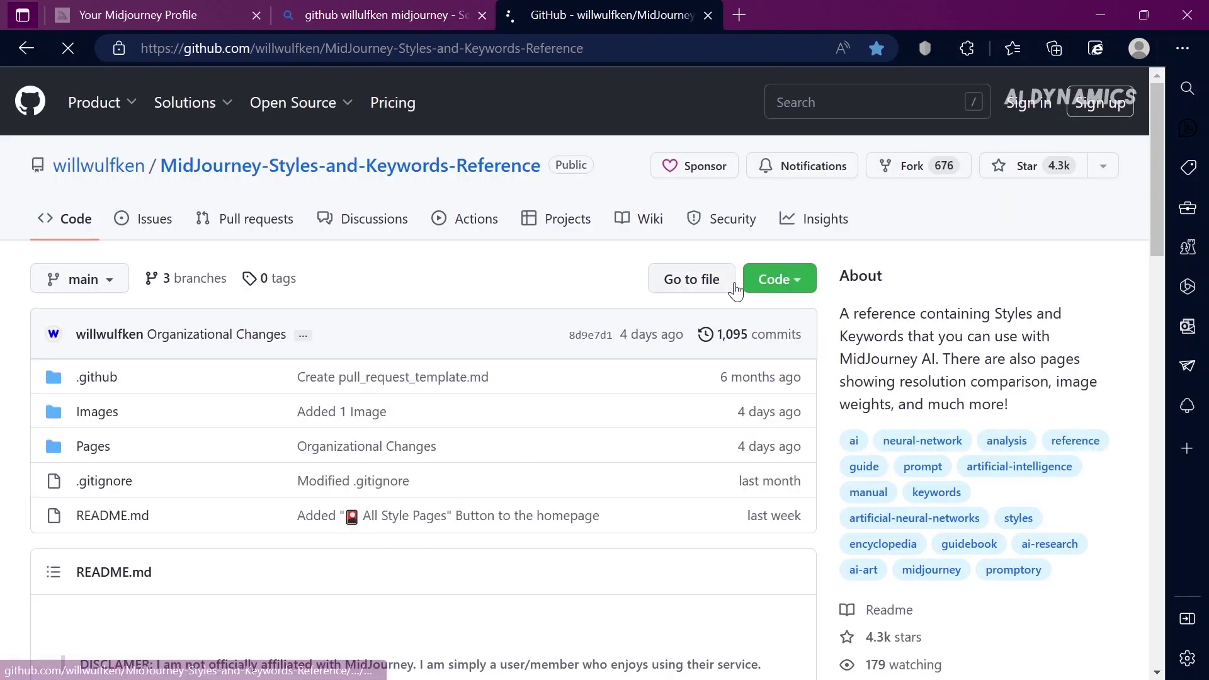
scroll(504, 425, "down", 8)
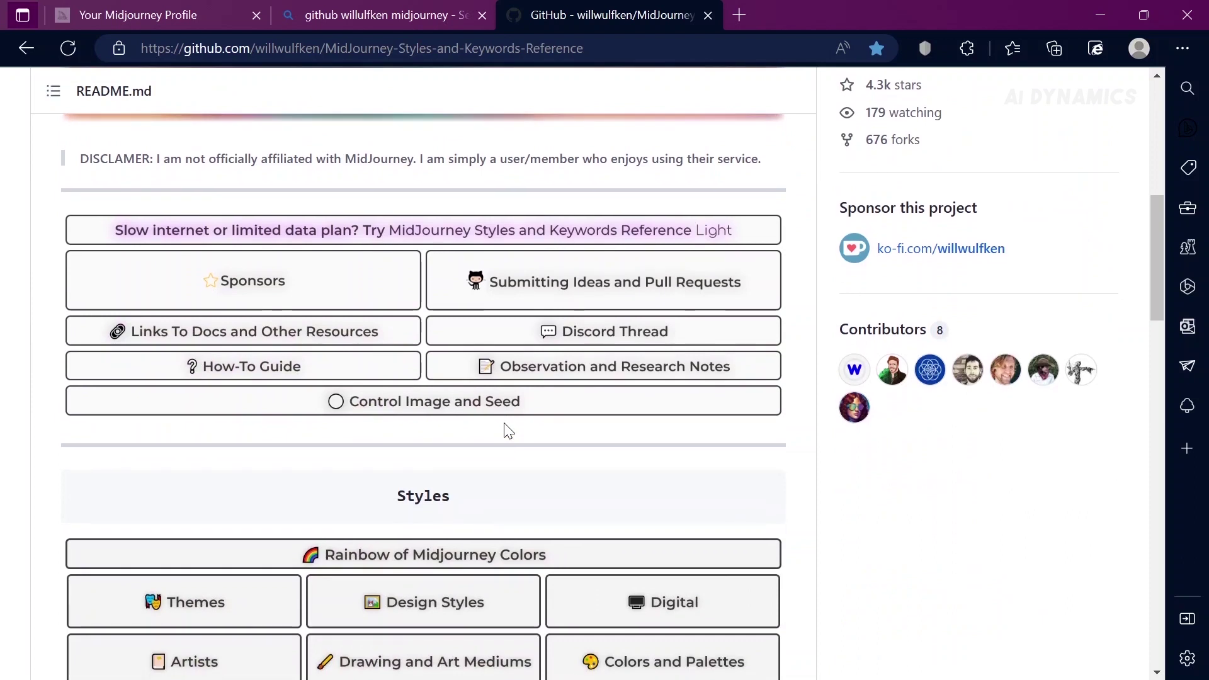
scroll(507, 428, "down", 3)
scroll(504, 426, "down", 2)
Open Design Styles, expand Types of Lights, and browse down to the Realism painter examples.
left_click(458, 327)
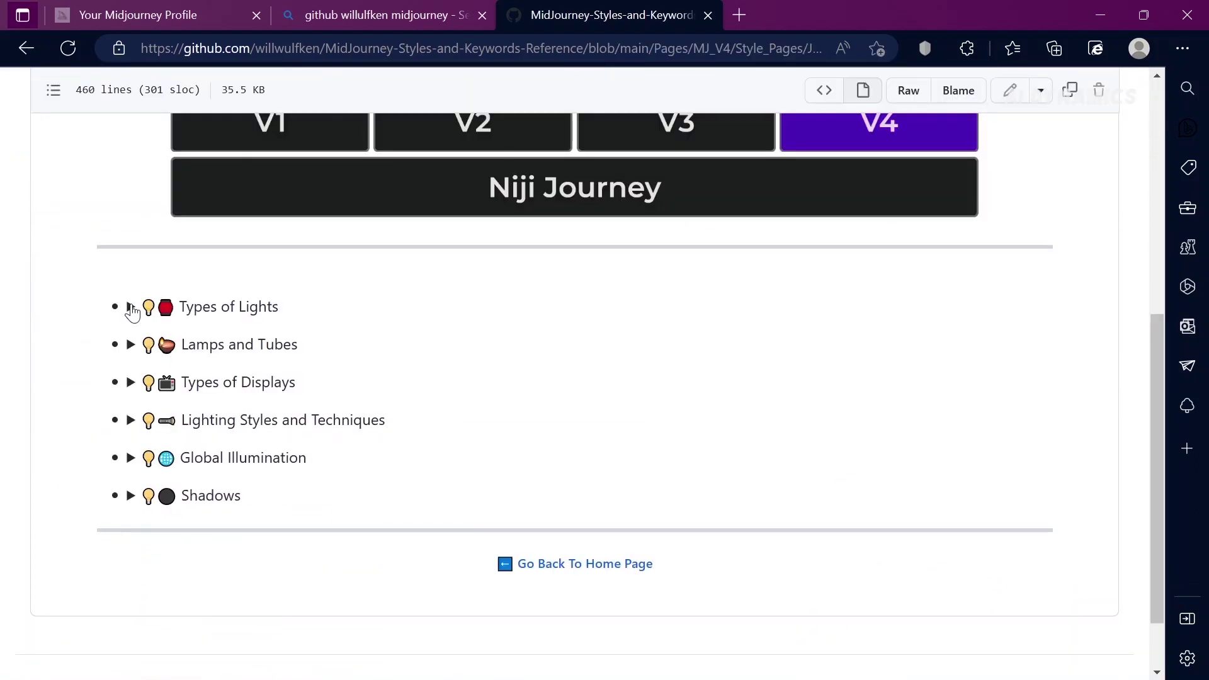
left_click(132, 310)
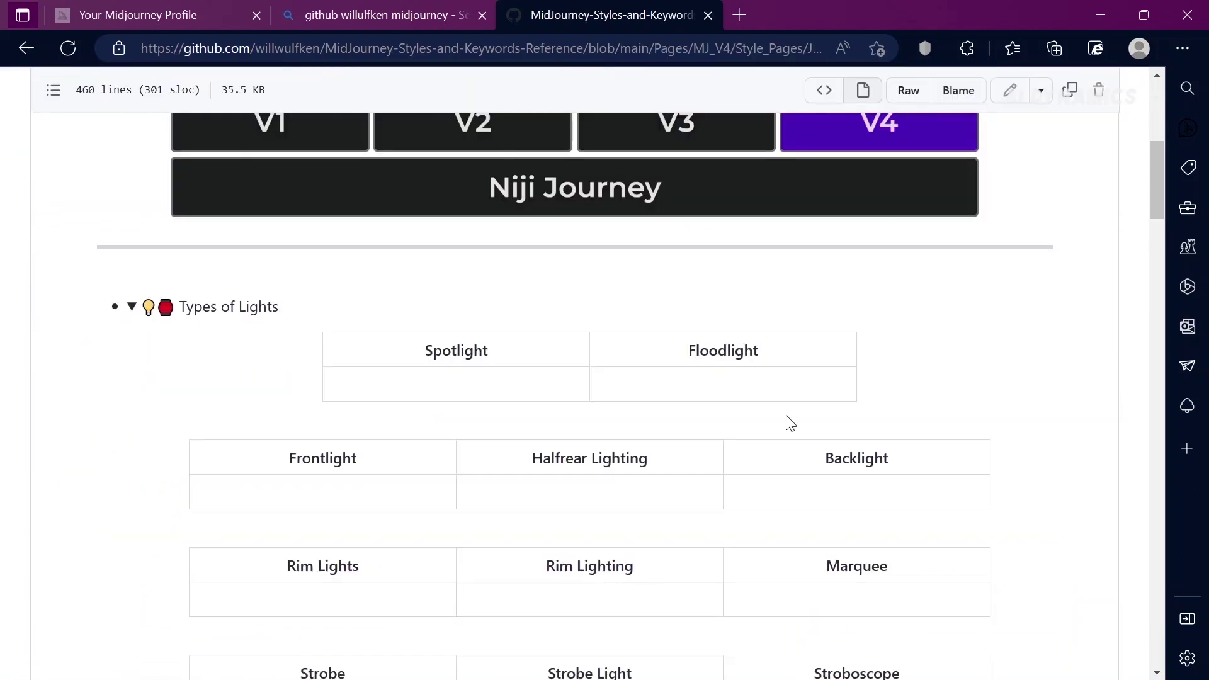
scroll(909, 445, "down", 12)
scroll(907, 445, "down", 5)
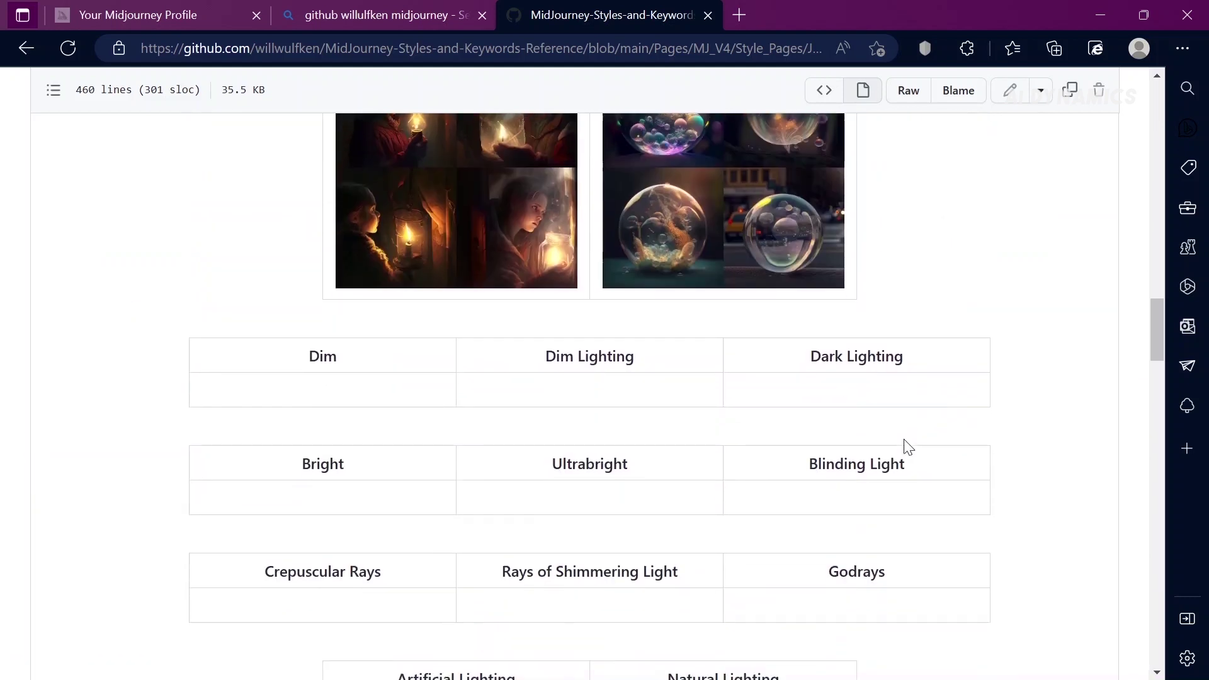
scroll(858, 426, "up", 5)
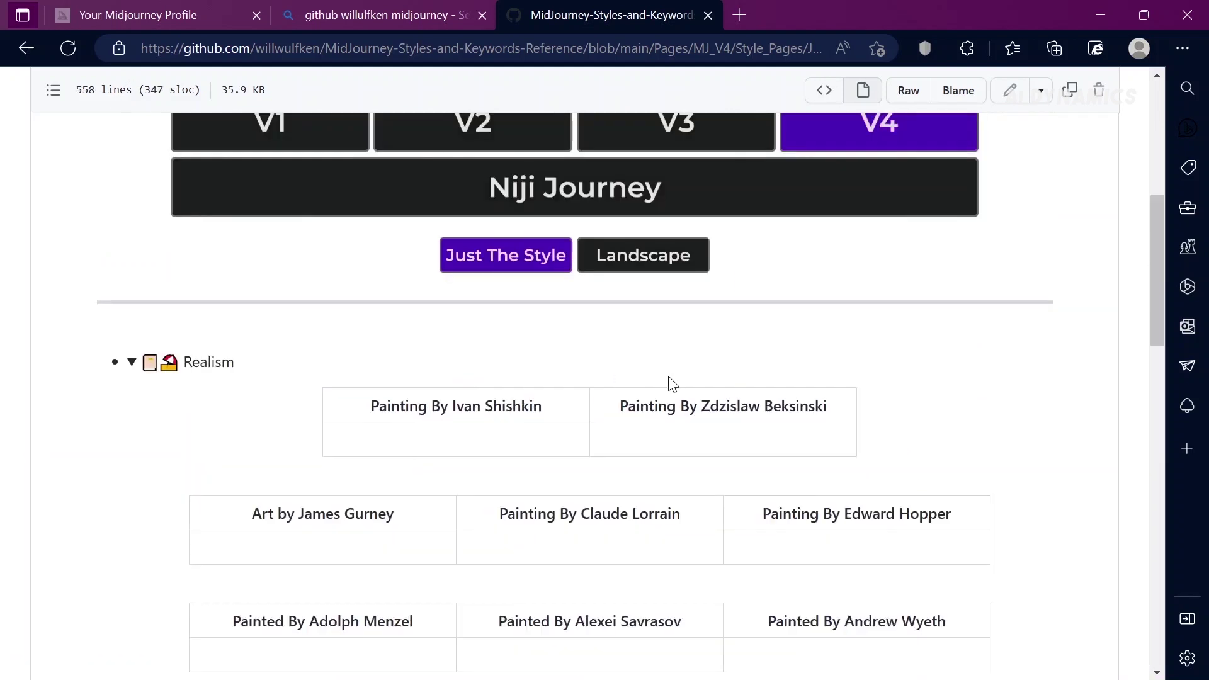
scroll(673, 383, "down", 3)
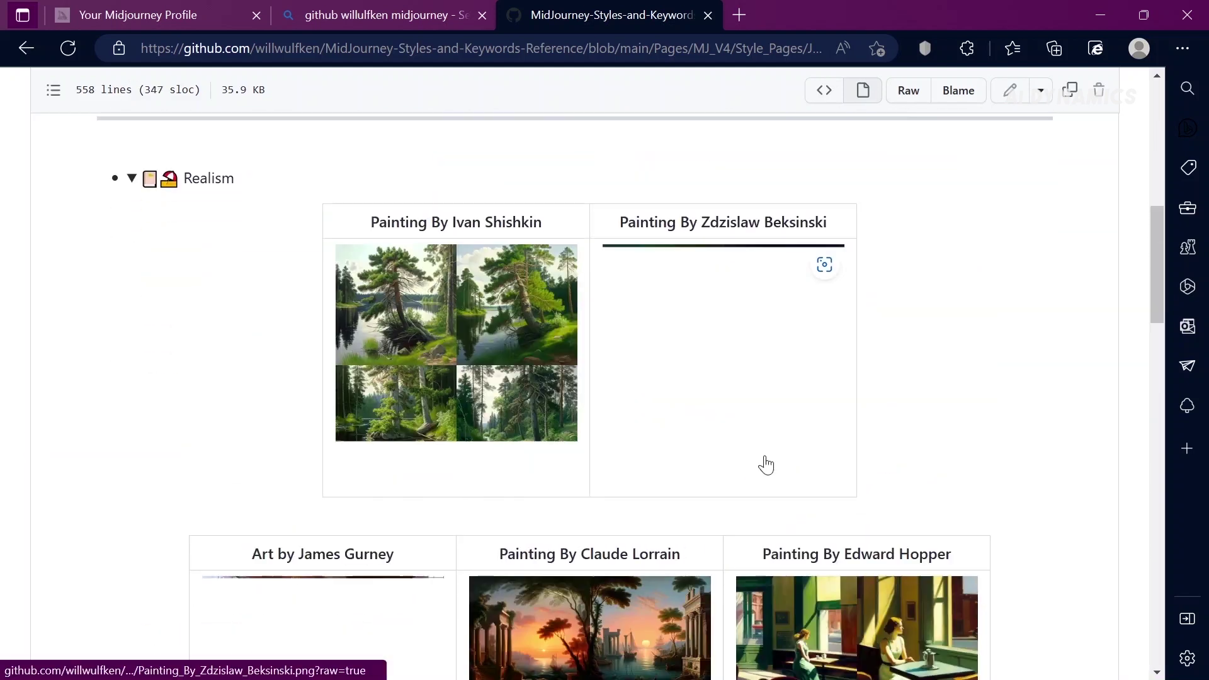
scroll(766, 465, "down", 10)
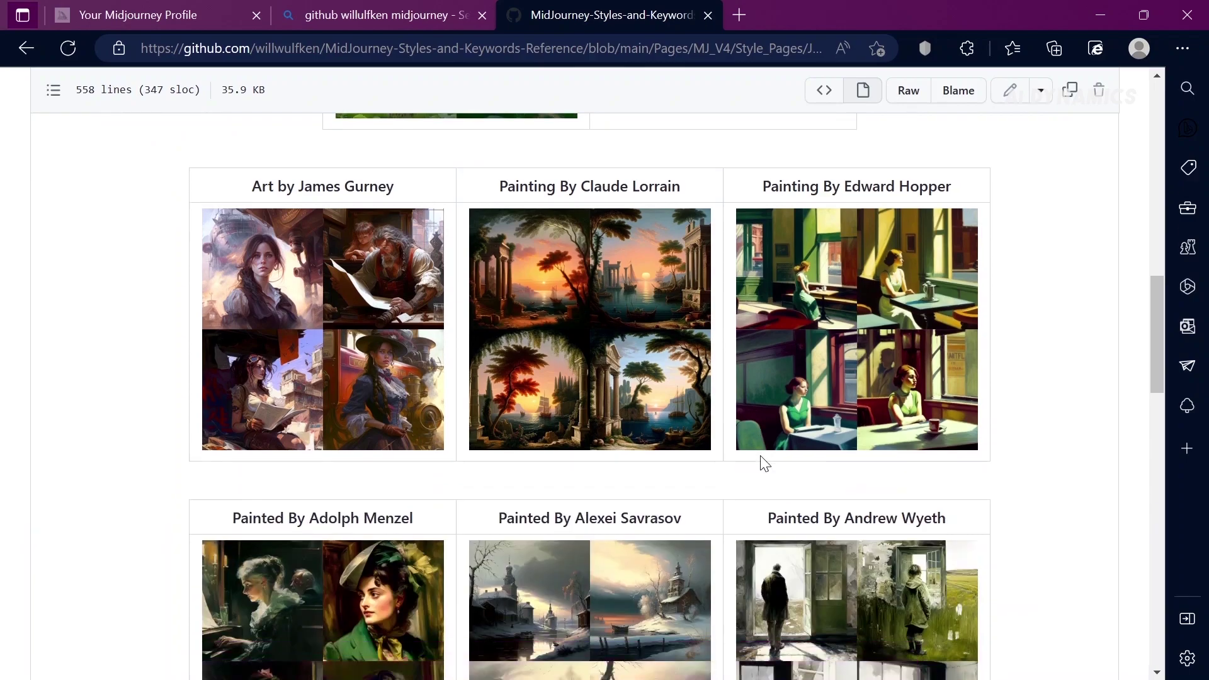